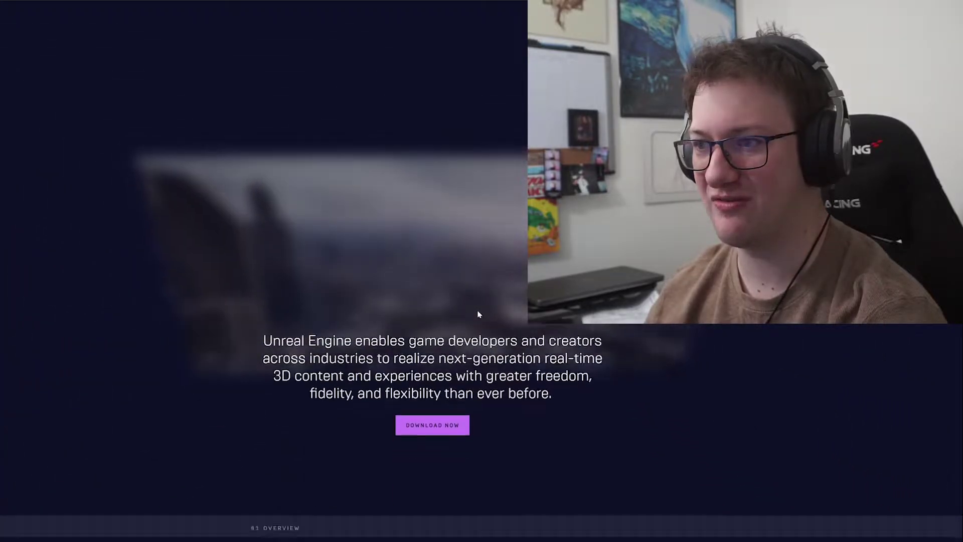
scroll(476, 312, down, 8)
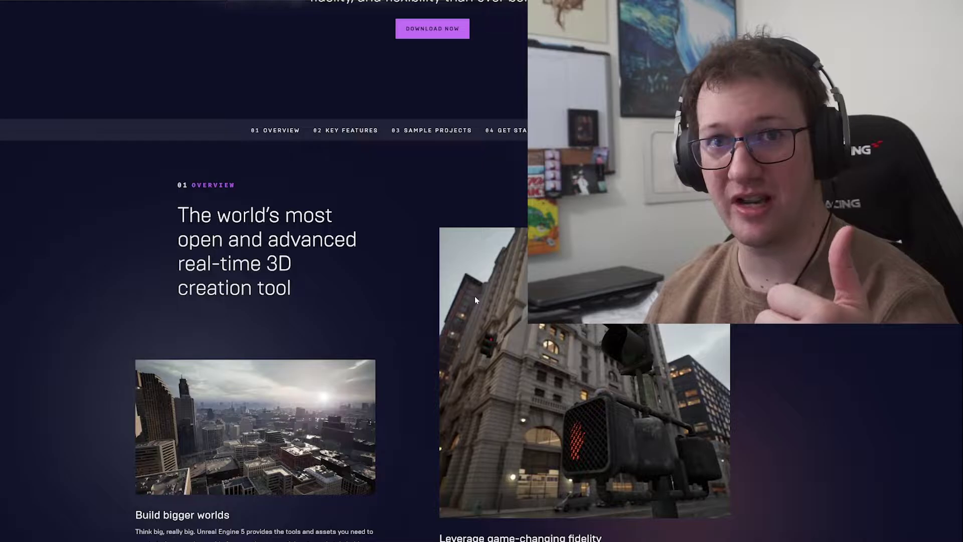
scroll(475, 300, down, 2)
scroll(474, 300, down, 2)
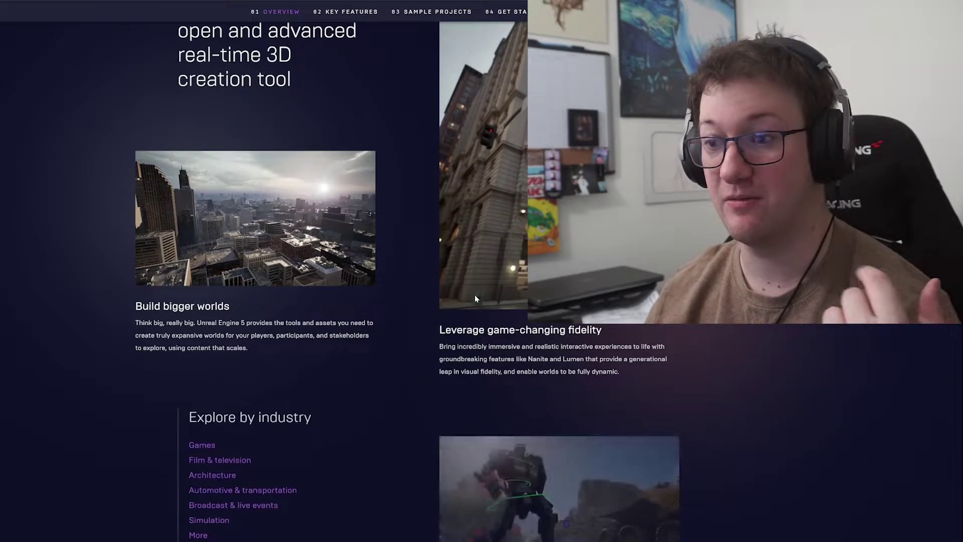
scroll(475, 299, down, 3)
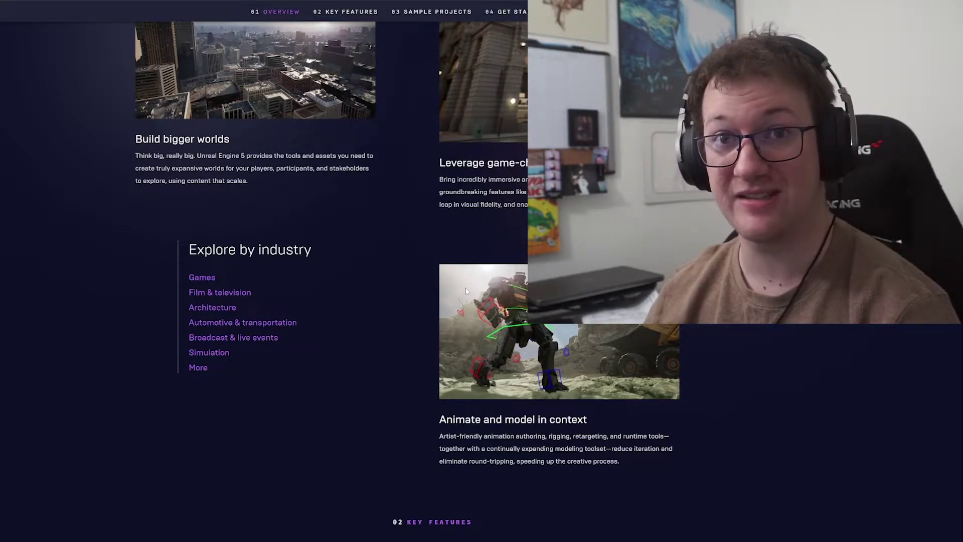
scroll(466, 291, down, 6)
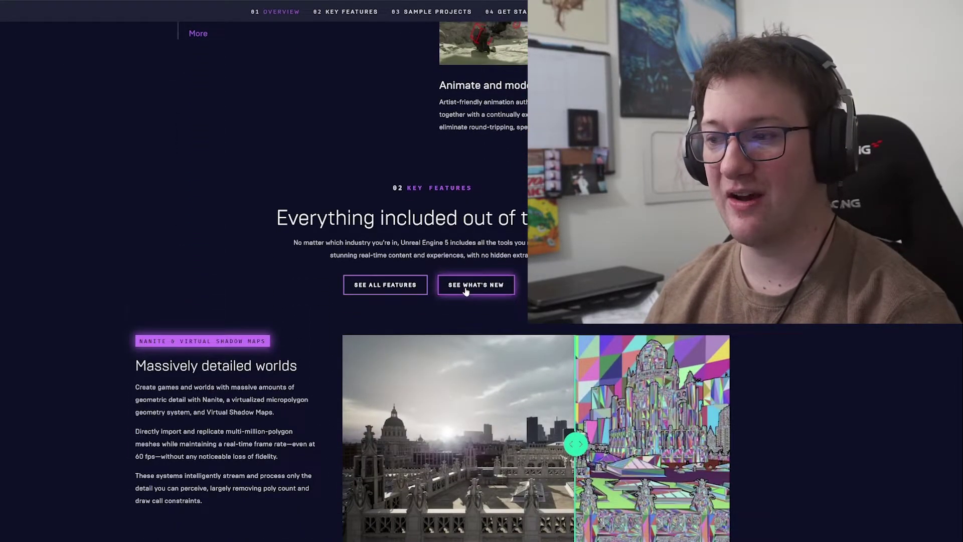
scroll(466, 290, down, 2)
scroll(465, 290, down, 1)
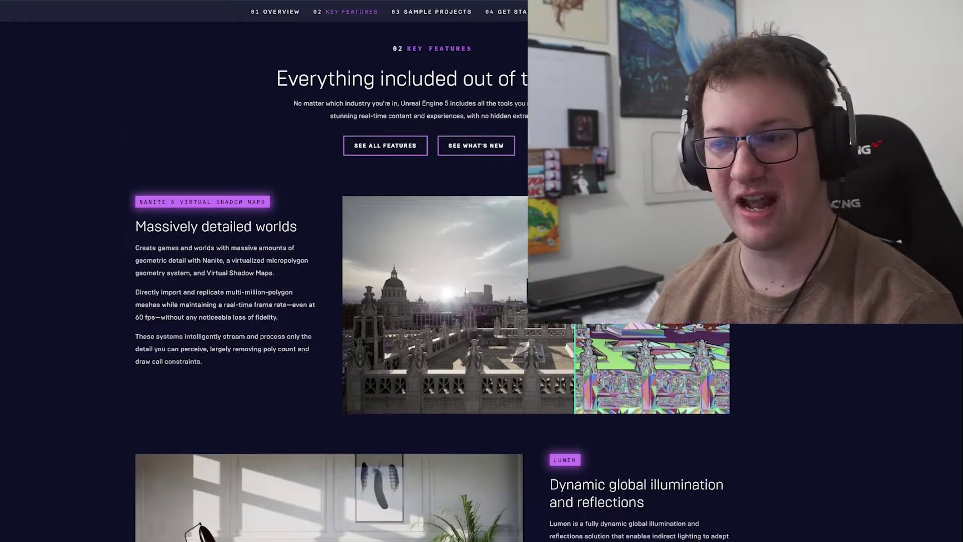
scroll(465, 290, down, 4)
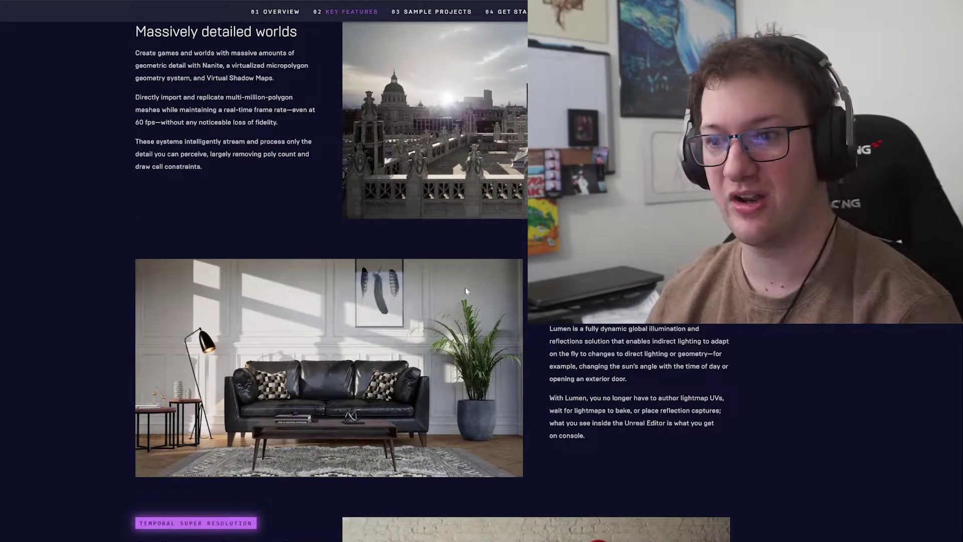
scroll(465, 290, down, 5)
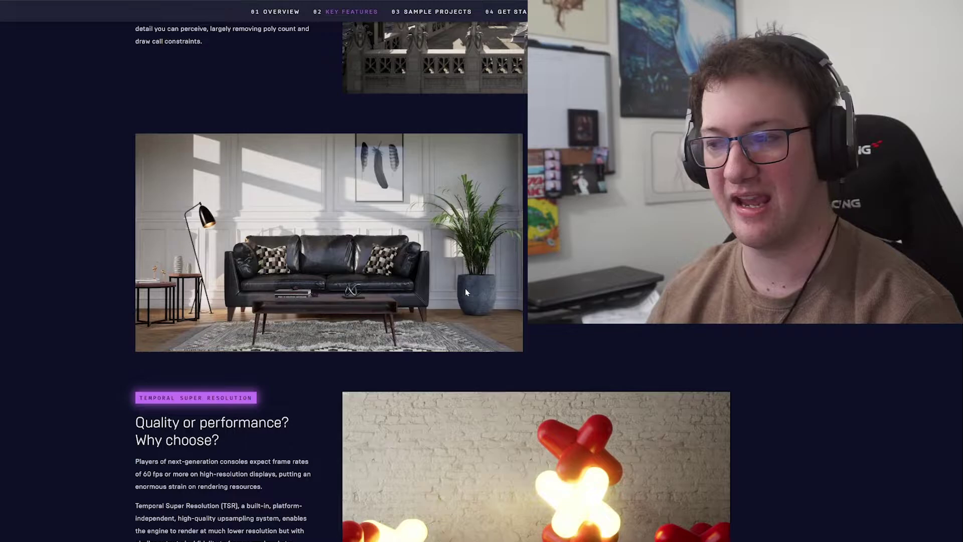
scroll(465, 290, down, 7)
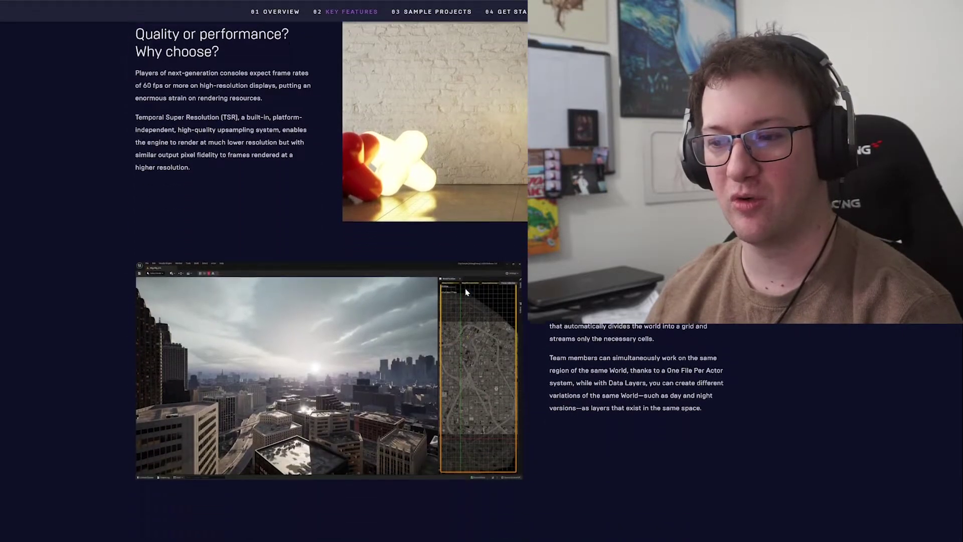
scroll(465, 291, down, 3)
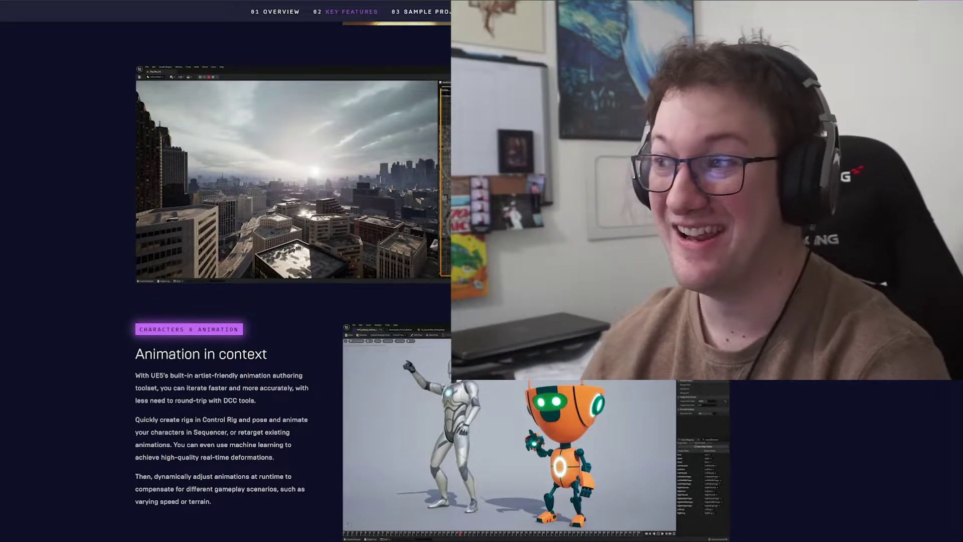
scroll(465, 291, down, 1)
scroll(448, 296, down, 8)
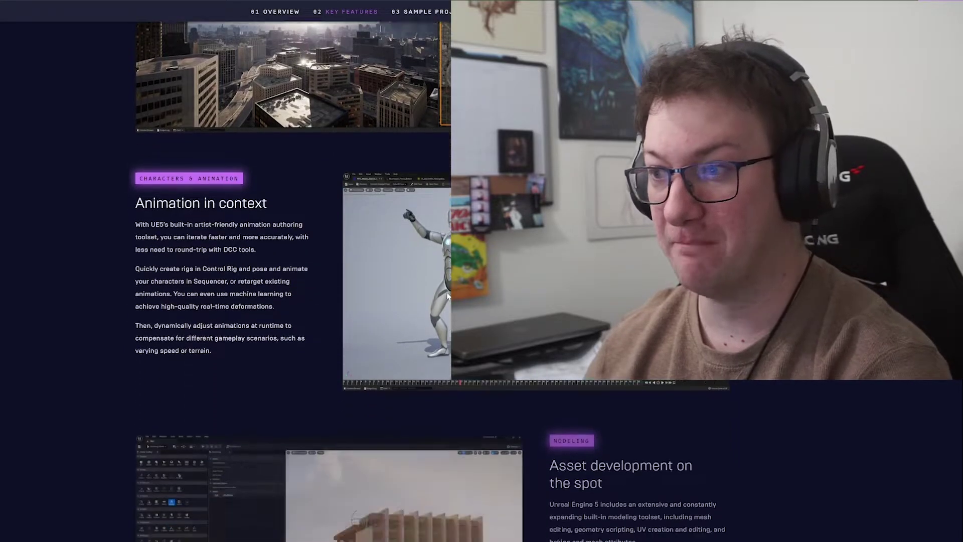
scroll(448, 296, down, 3)
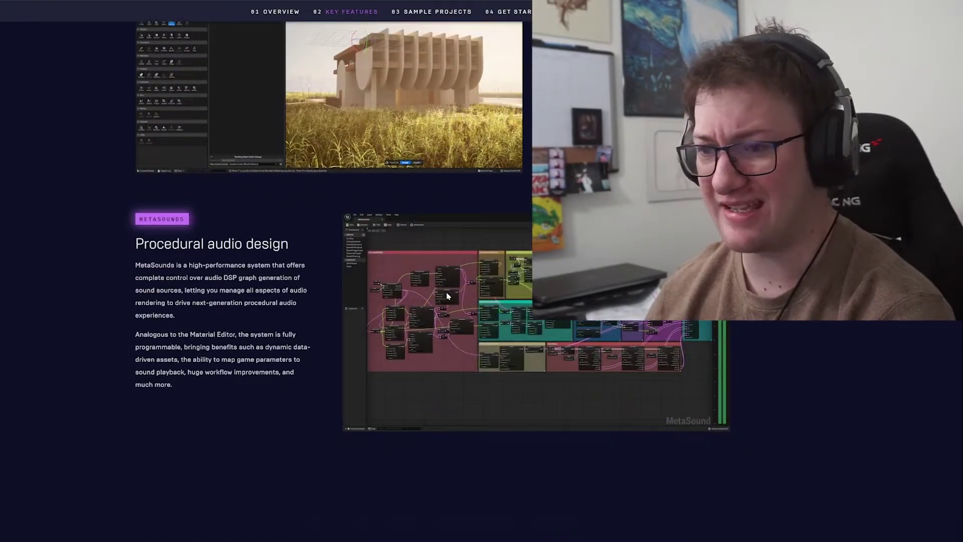
scroll(448, 296, down, 7)
scroll(447, 297, down, 1)
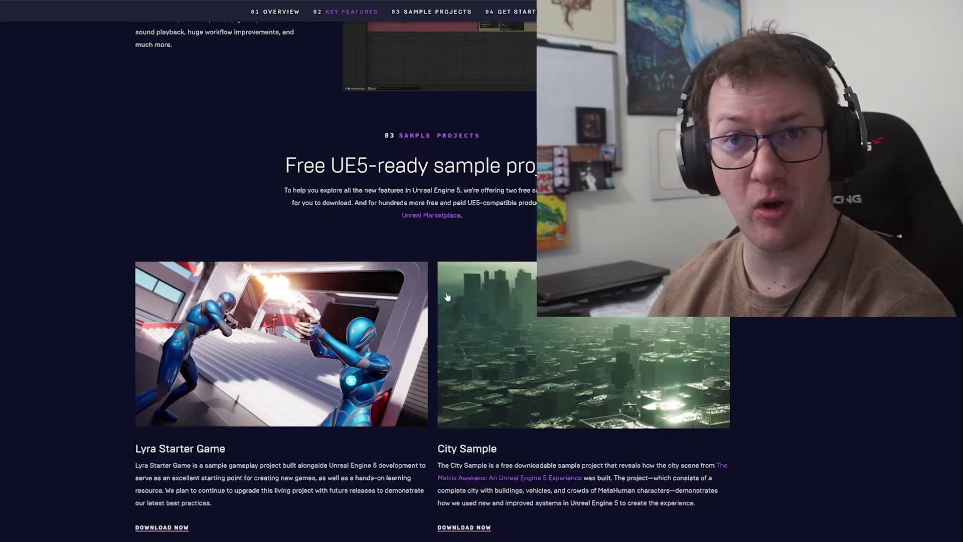
scroll(75, 288, up, 20)
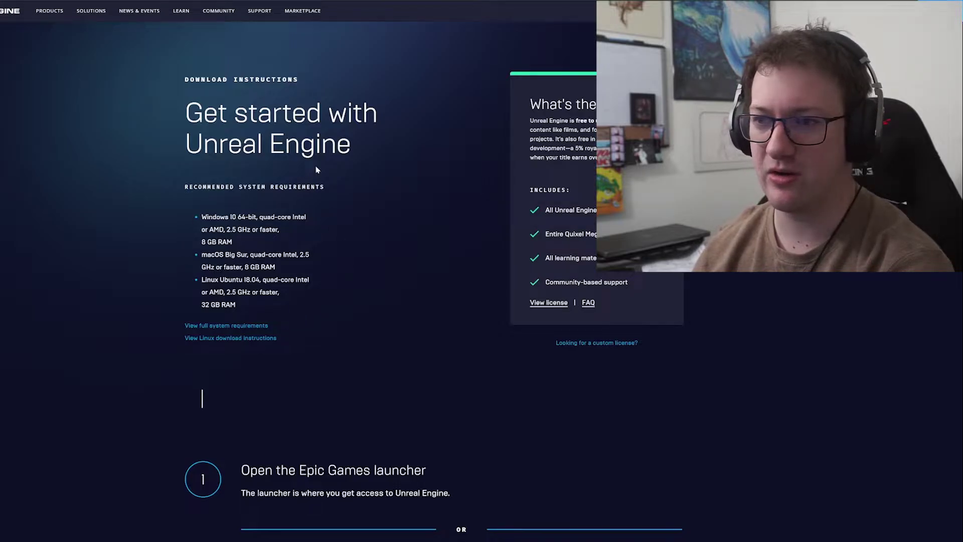
drag(199, 216, 306, 218)
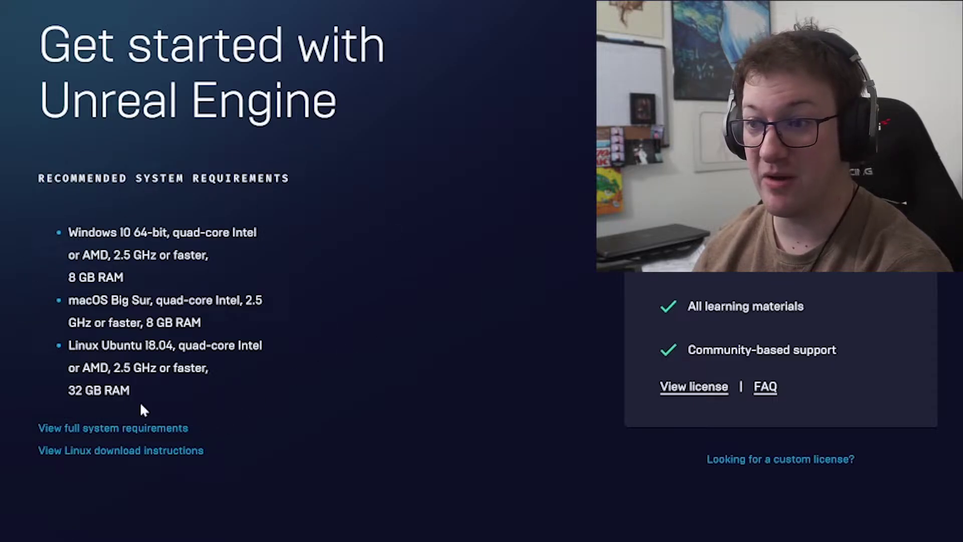
drag(62, 231, 263, 233)
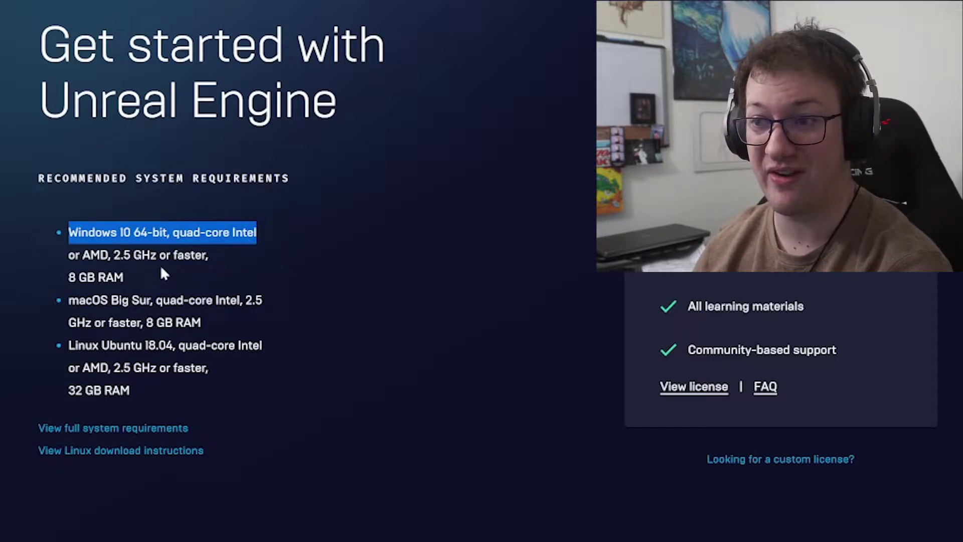
drag(82, 255, 179, 271)
drag(68, 300, 147, 301)
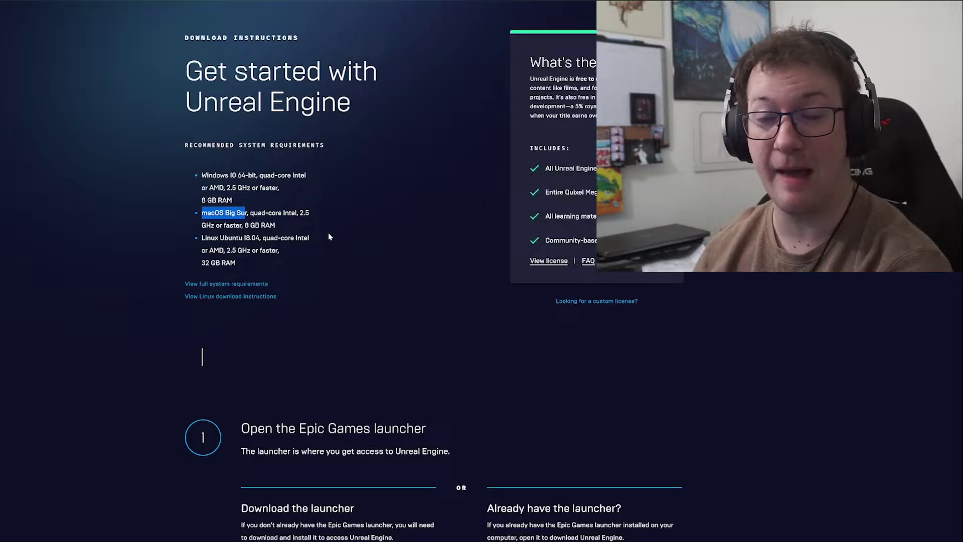
scroll(341, 251, down, 4)
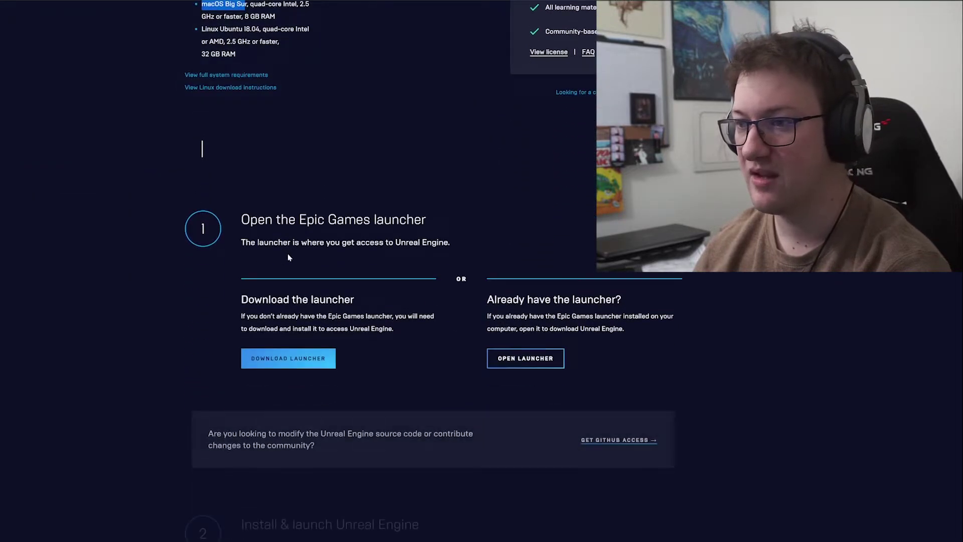
scroll(182, 278, down, 1)
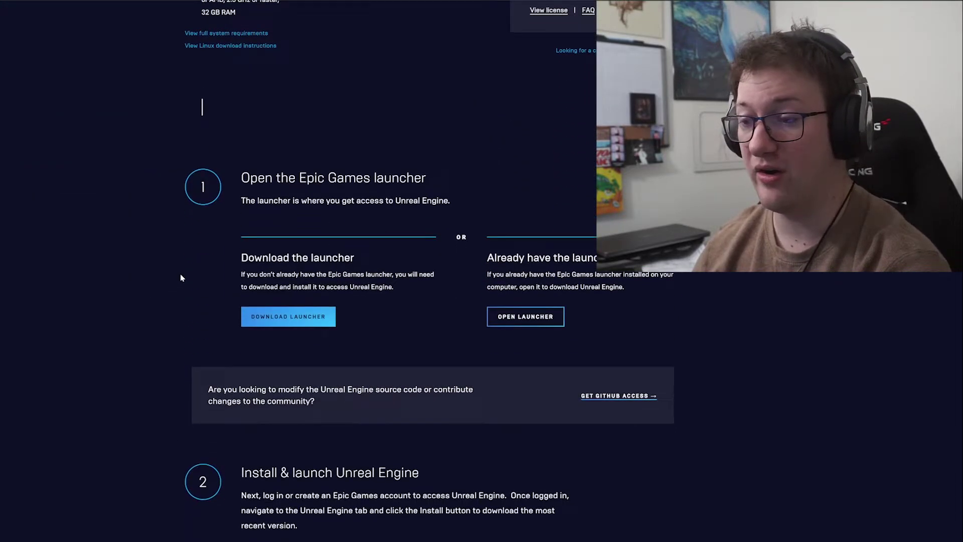
scroll(182, 277, down, 2)
scroll(182, 273, up, 1)
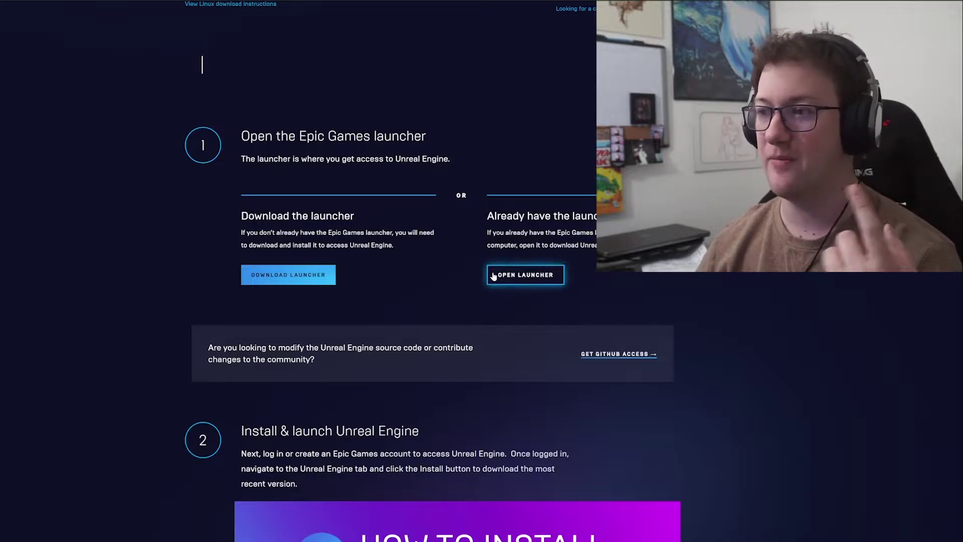
scroll(501, 270, down, 3)
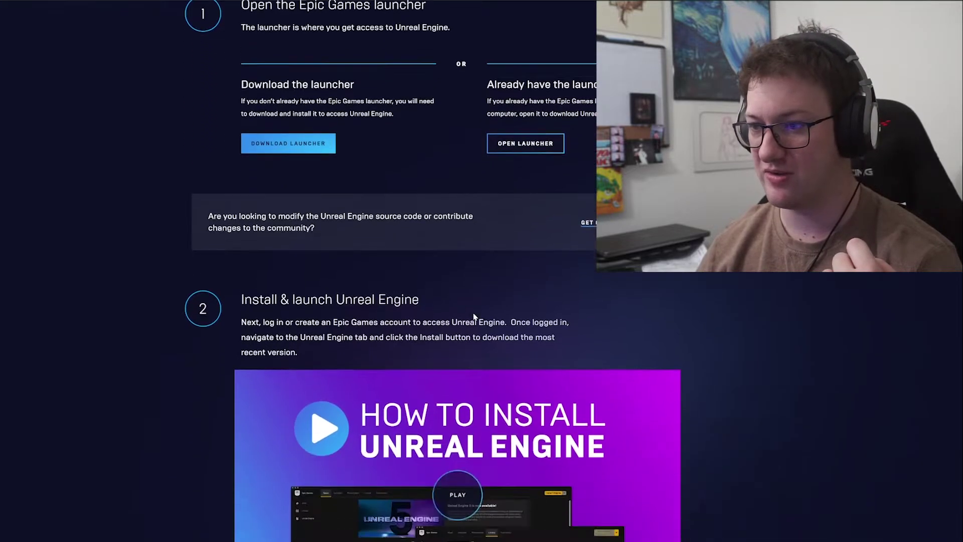
Step: Open the Epic Games Launcher, accept the Epic Online Services install, and show the Unreal Engine Library
click(526, 151)
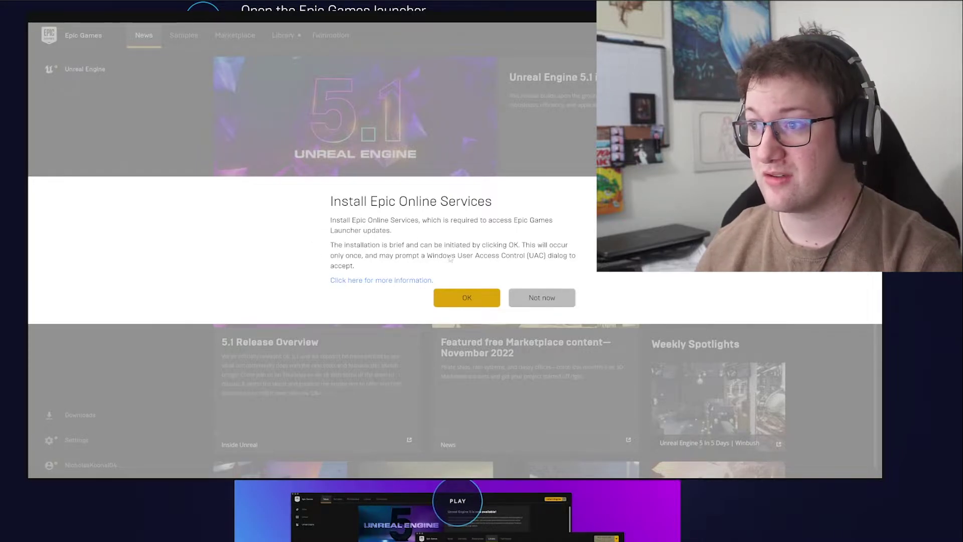
click(467, 297)
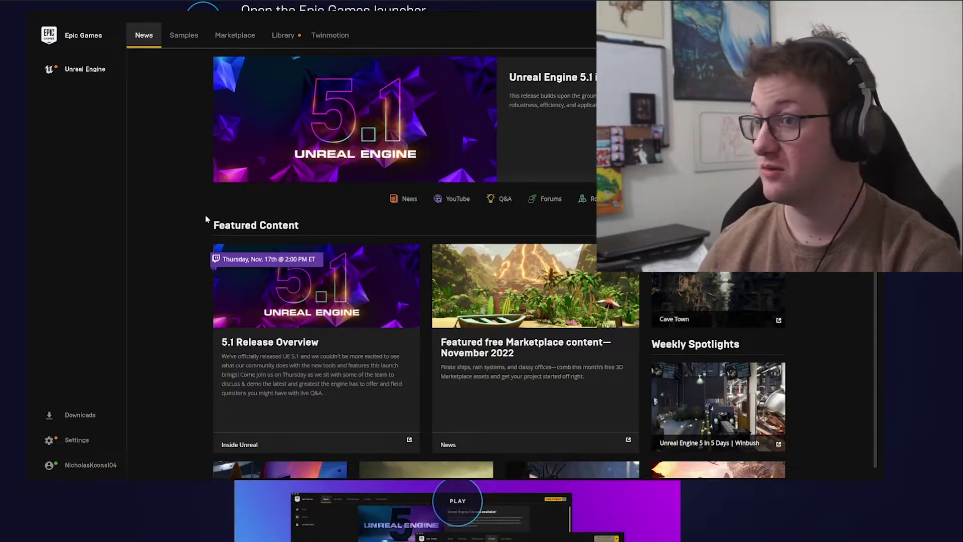
click(80, 414)
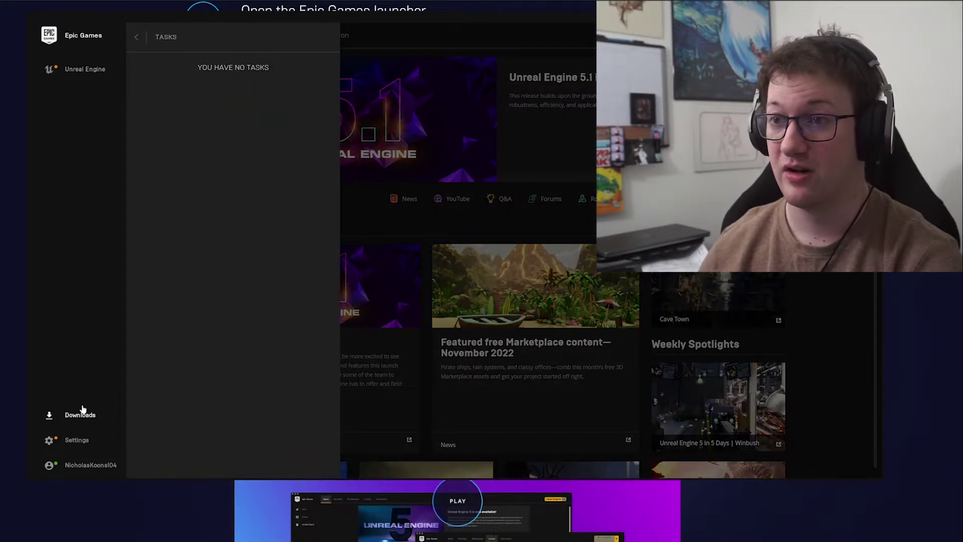
click(89, 327)
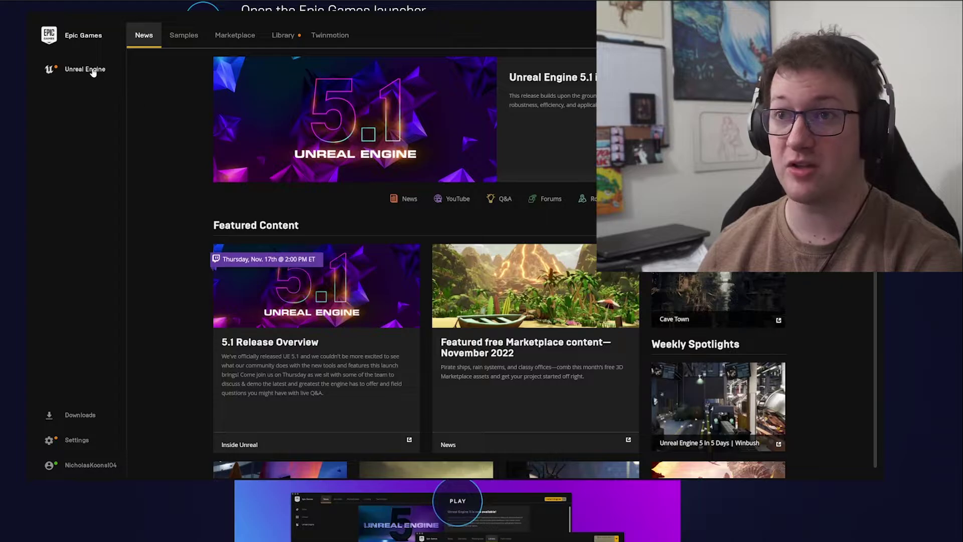
click(283, 35)
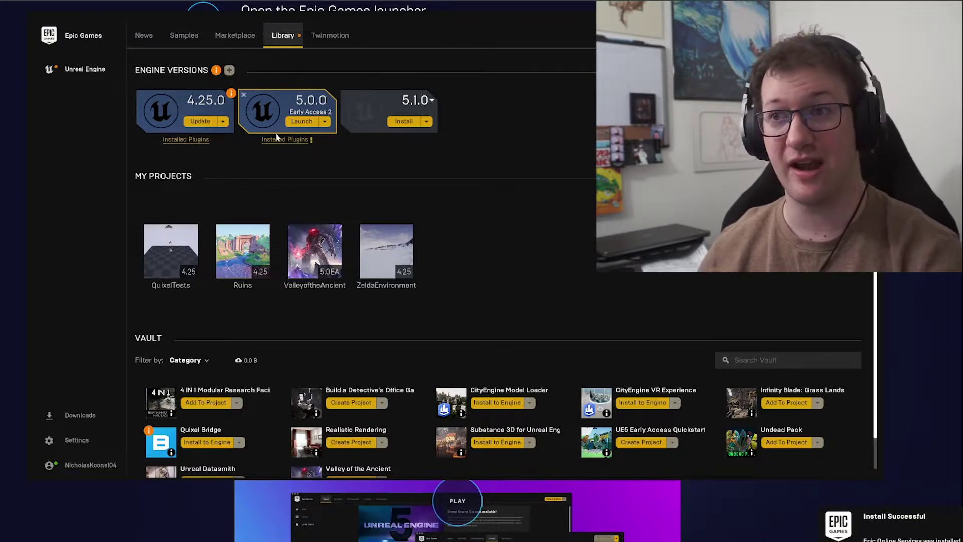
Step: Uninstall engine versions 4.25.0 and 5.0.0 and check the queued tasks
click(222, 122)
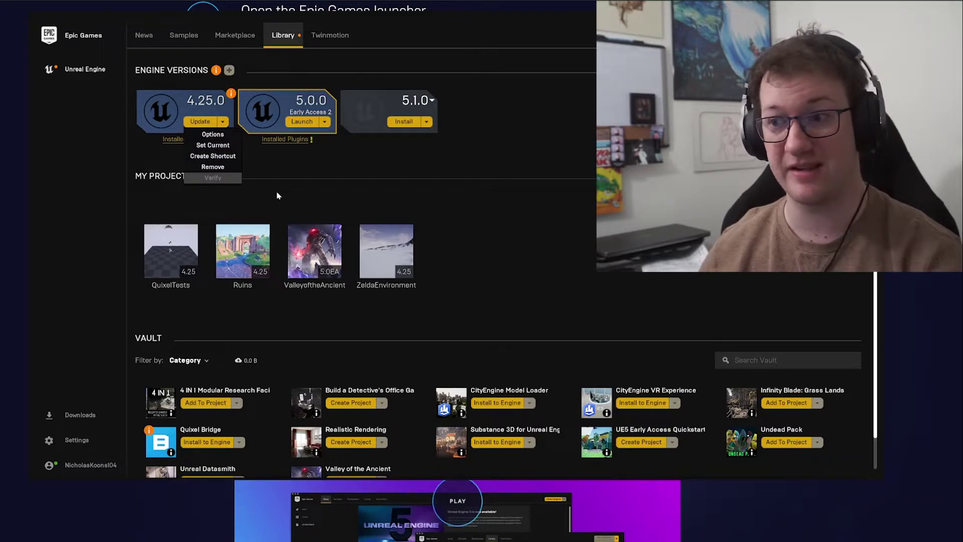
click(209, 170)
click(459, 279)
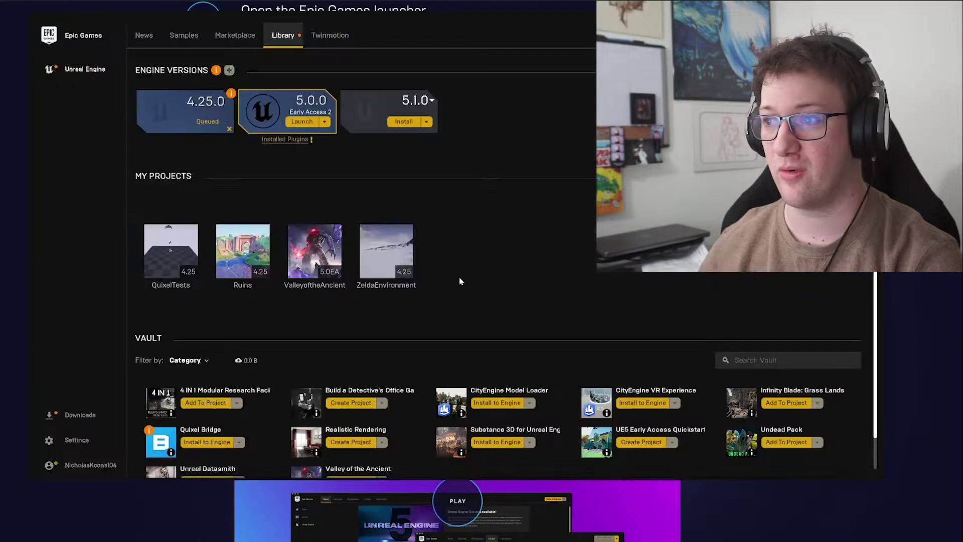
click(325, 122)
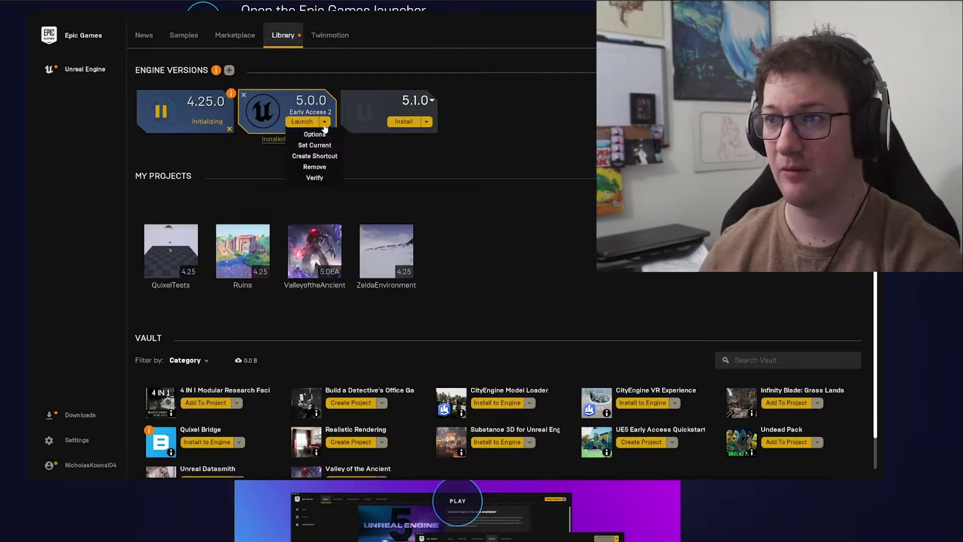
click(320, 165)
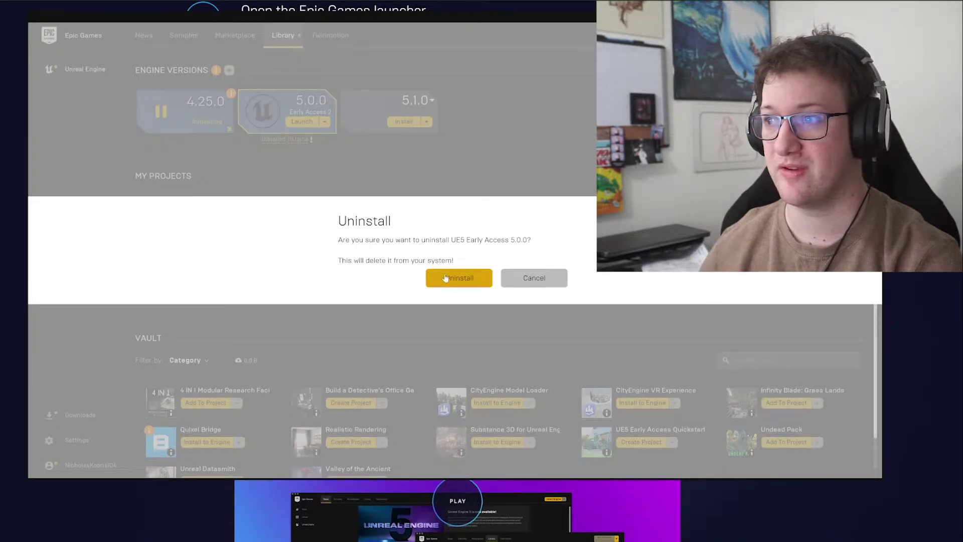
click(444, 278)
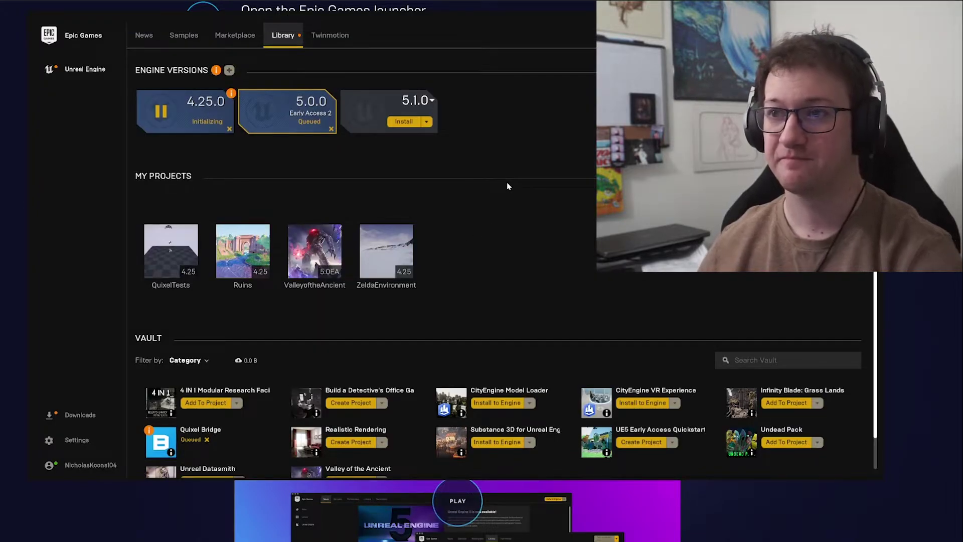
click(77, 415)
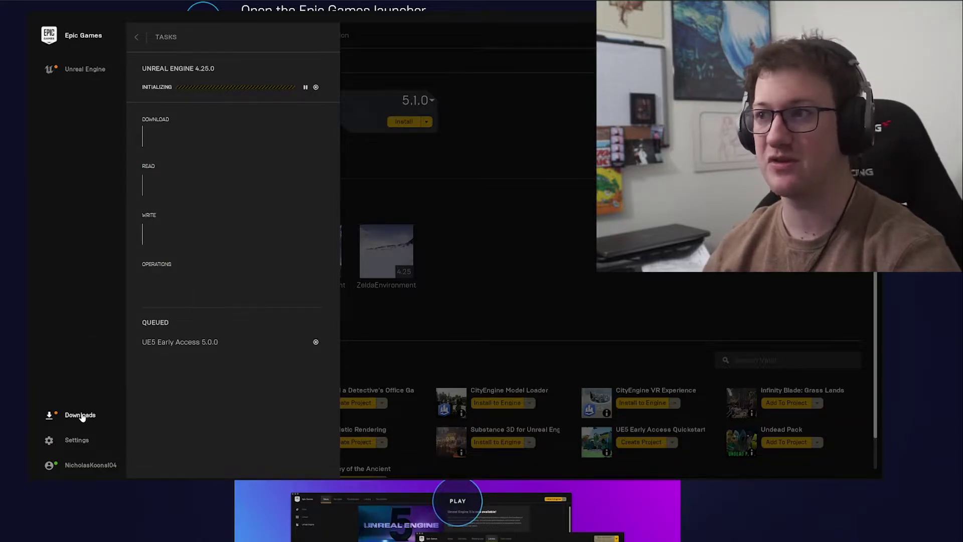
click(80, 416)
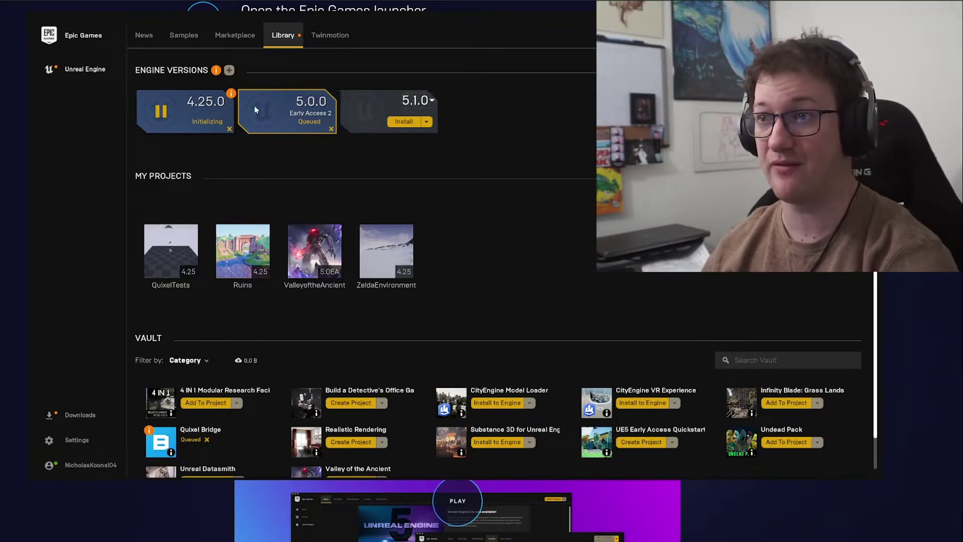
Step: Browse the available engine versions and keep 5.1.0 as the one to install
click(430, 100)
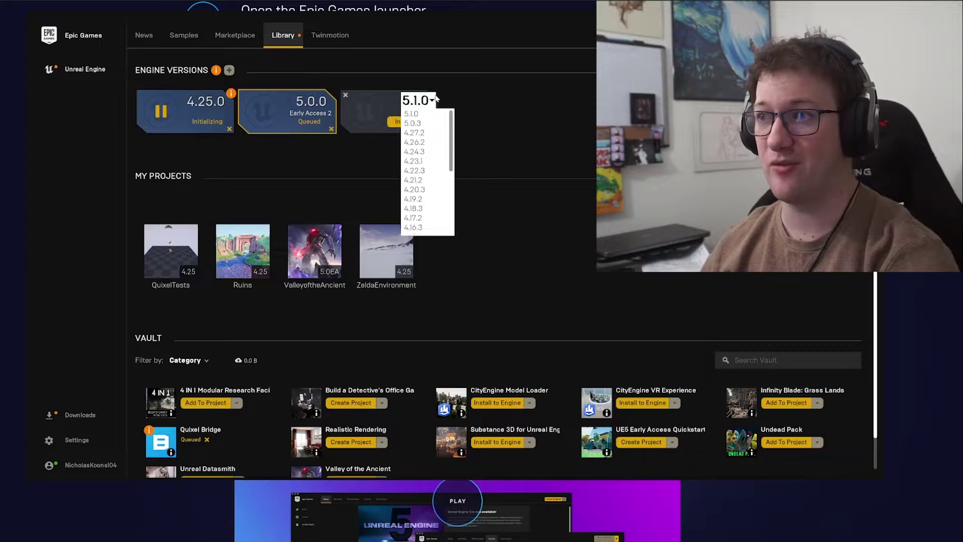
scroll(435, 202, down, 10)
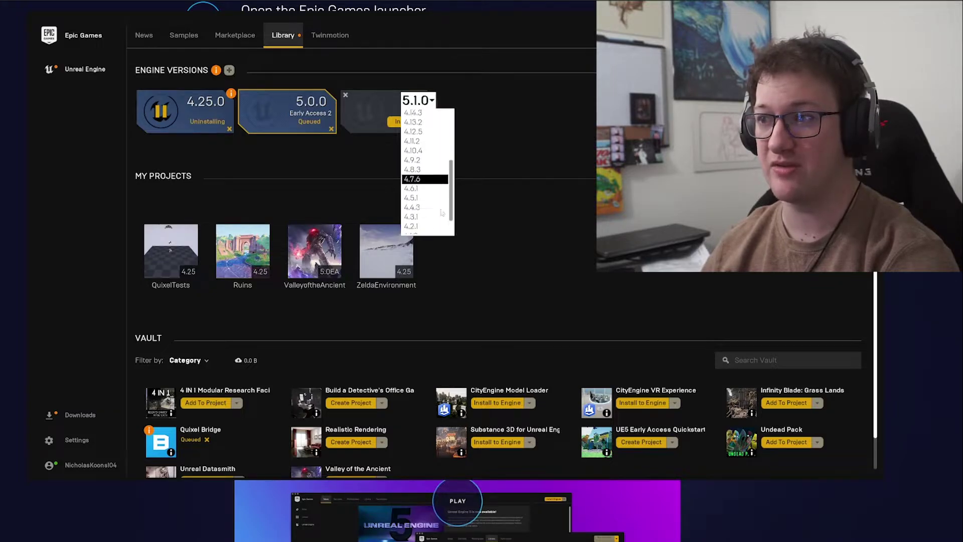
scroll(438, 163, up, 2)
scroll(431, 161, up, 6)
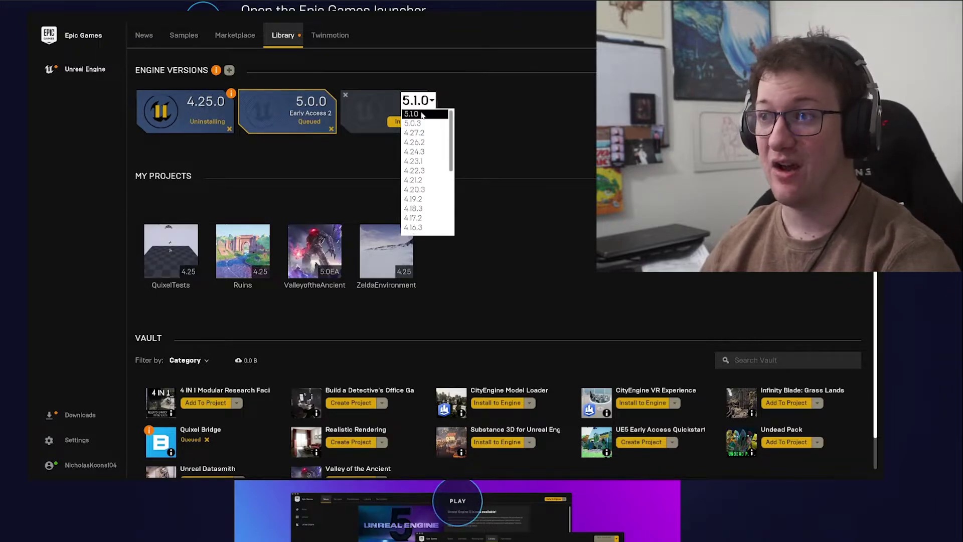
click(500, 103)
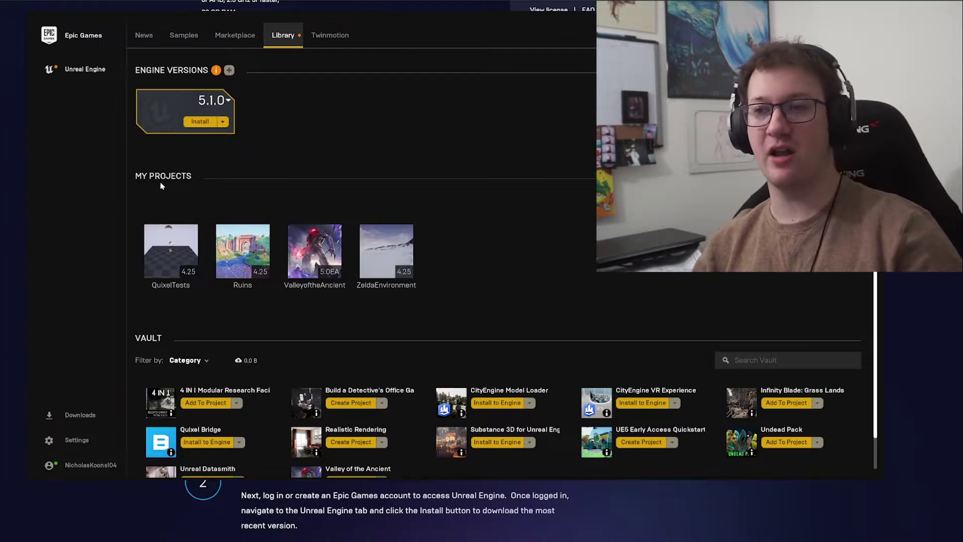
Step: Start installing Unreal Engine 5.1.0 to D:\Program Files\Epic Games\UE_5.1
mouse_move(164, 177)
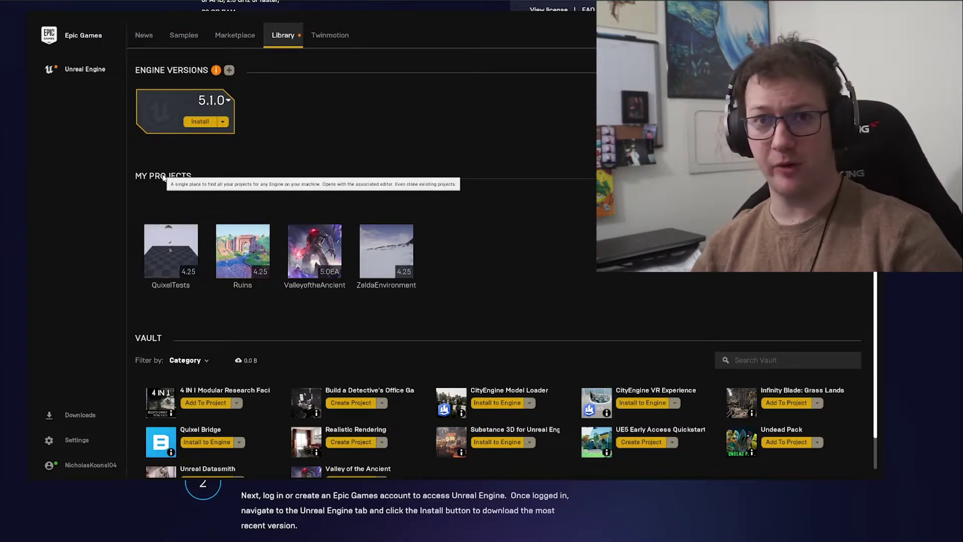
click(195, 122)
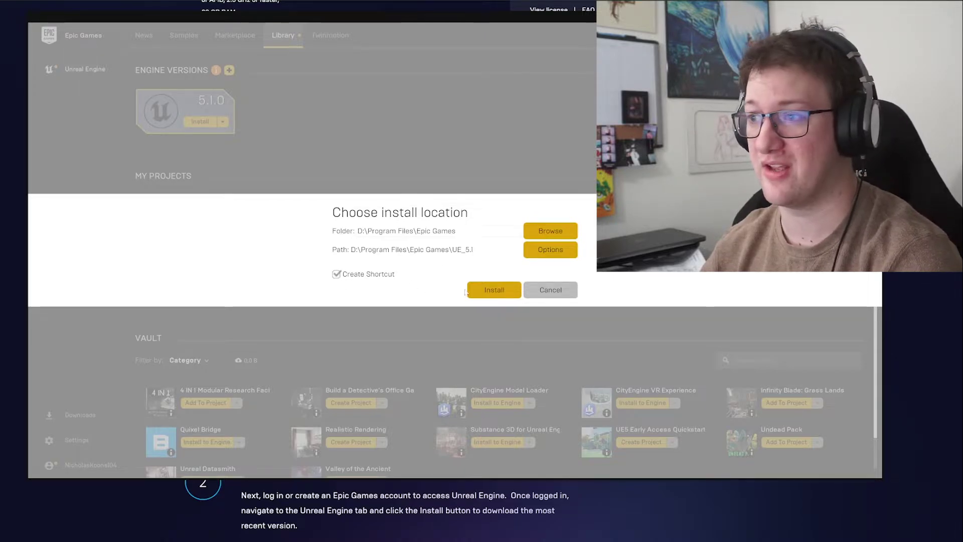
Step: Confirm the 5.1.0 install to the chosen folder and follow its download progress
click(480, 291)
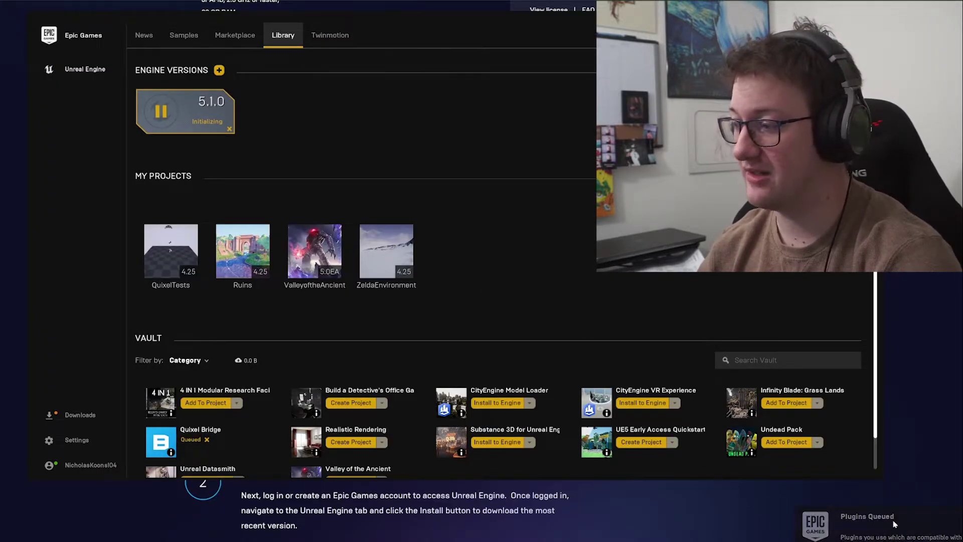
scroll(411, 276, down, 1)
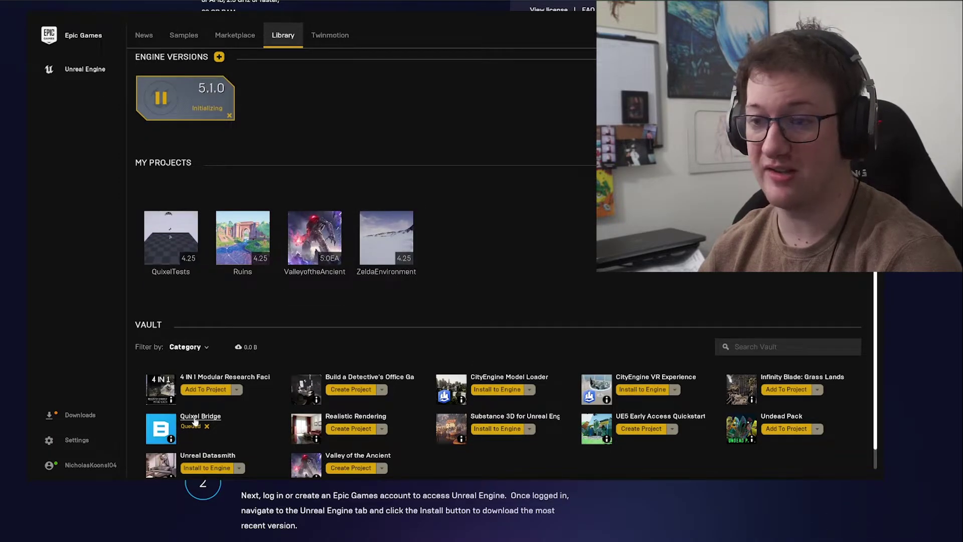
scroll(318, 346, down, 2)
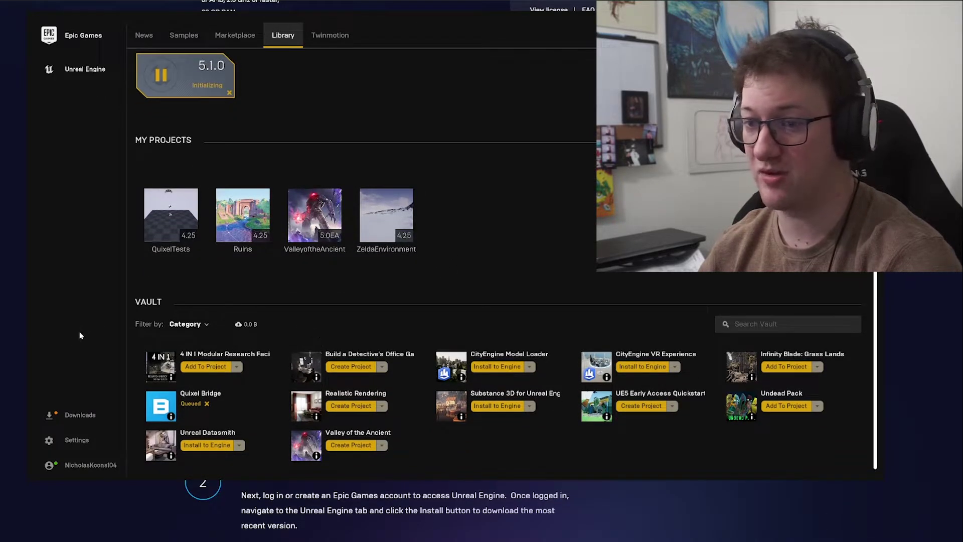
click(80, 414)
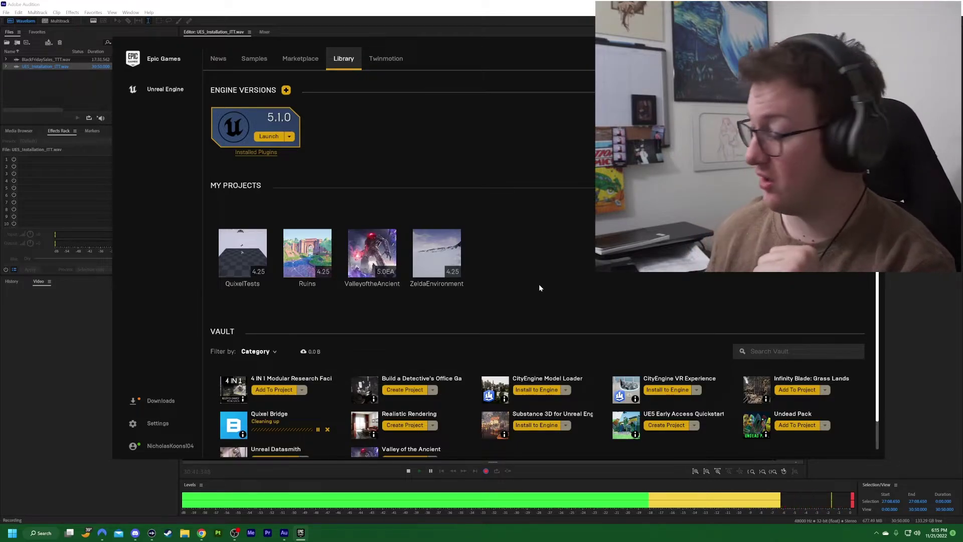
Step: Check the Quixel Bridge download progress, then close the progress panel
scroll(325, 279, down, 1)
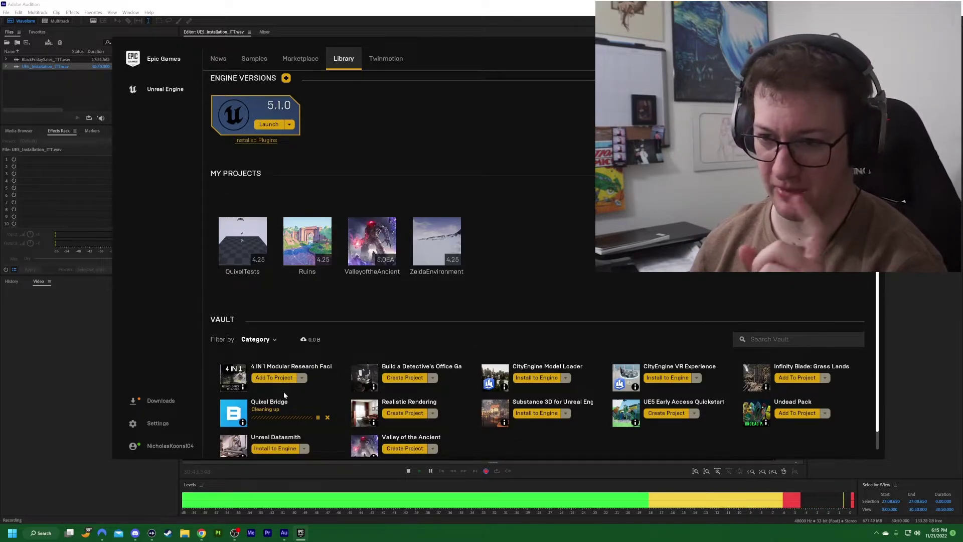
scroll(300, 350, up, 1)
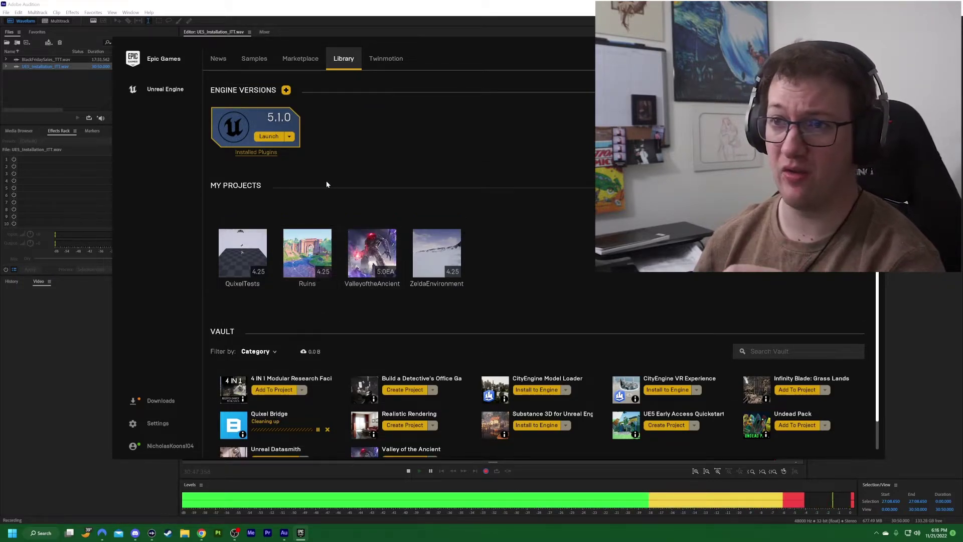
click(172, 394)
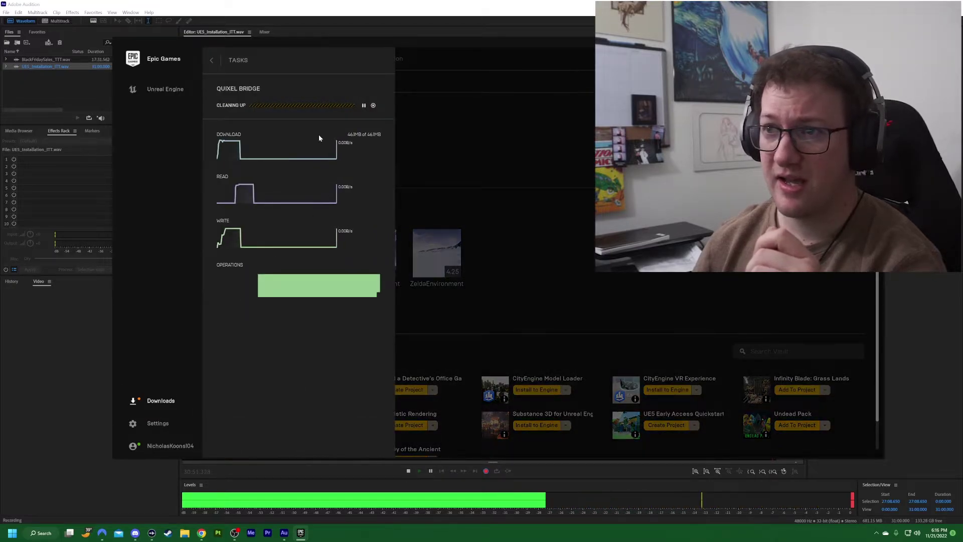
click(497, 140)
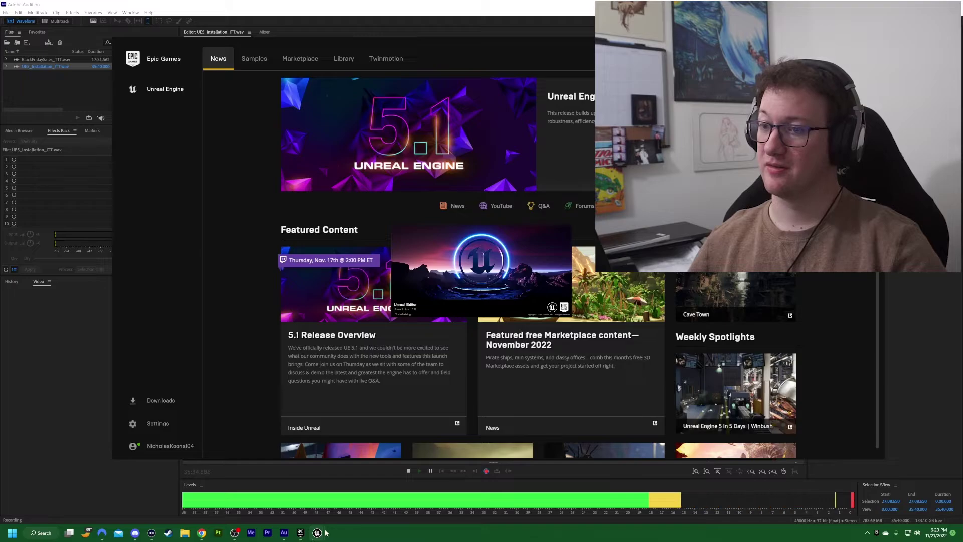
Step: Close the extra Unreal Editor instance, show the desktop, and reposition the Unreal Engine shortcut
mouse_move(324, 534)
mouse_move(271, 472)
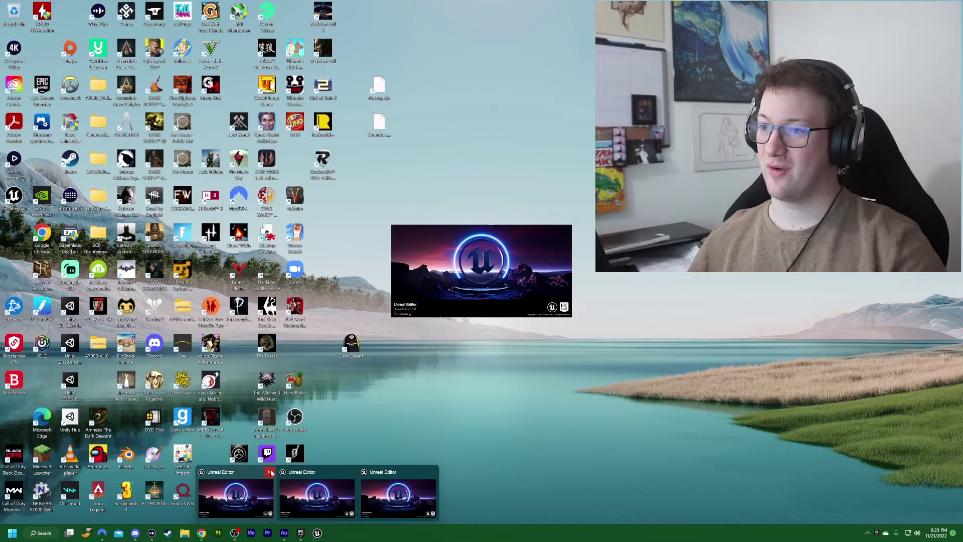
click(310, 472)
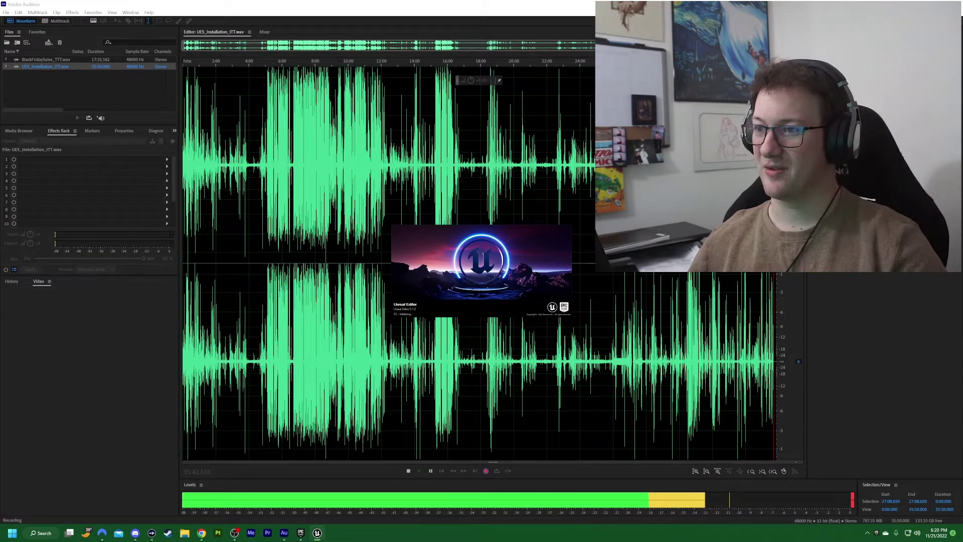
key(alt+Tab)
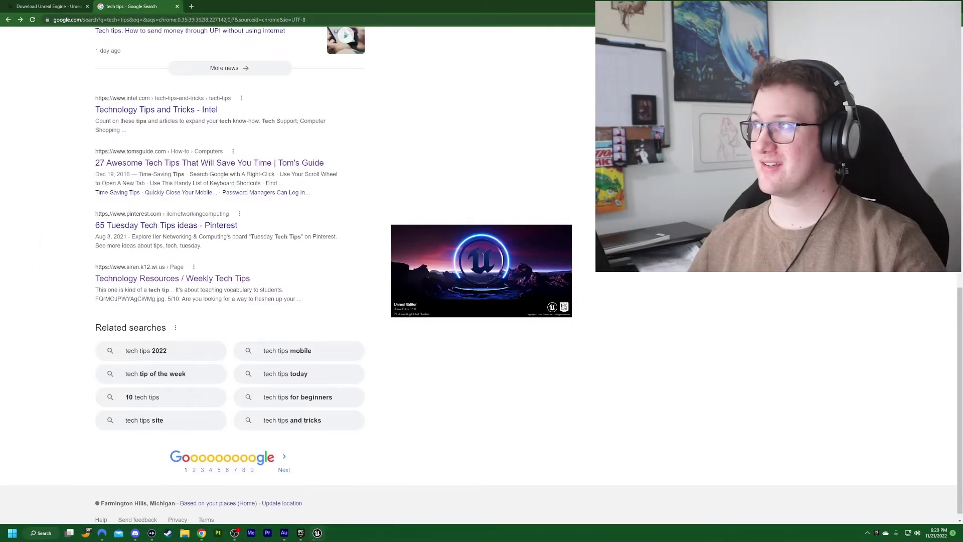
key(super+d)
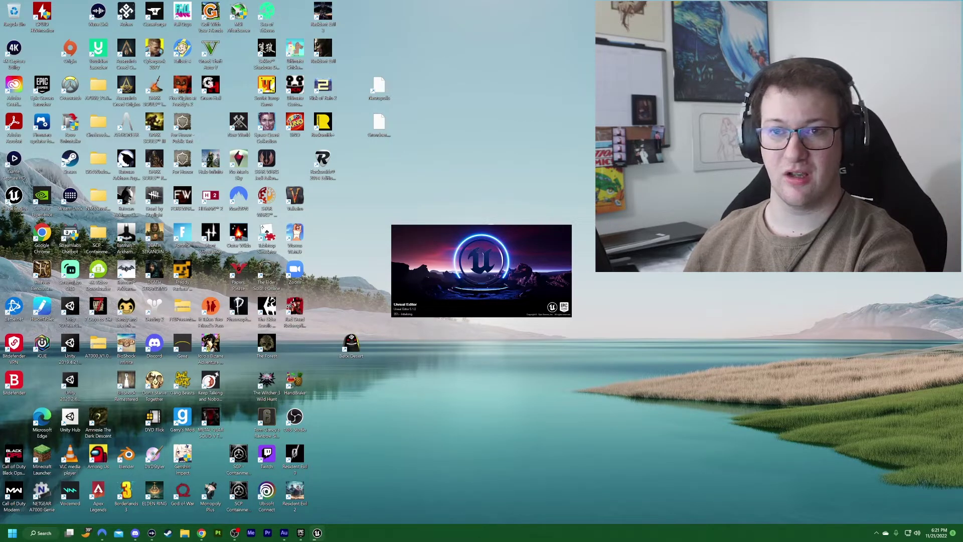
drag(23, 207, 585, 135)
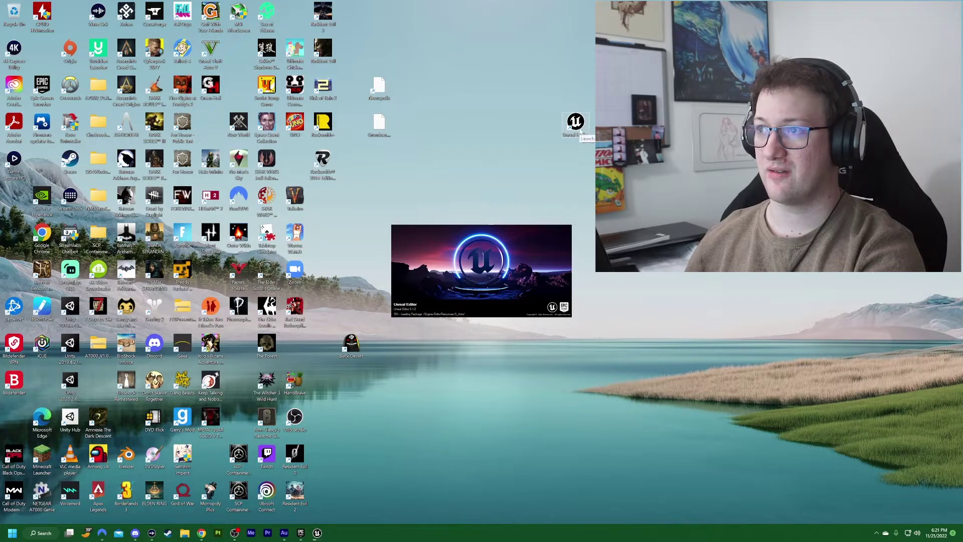
drag(576, 123, 328, 197)
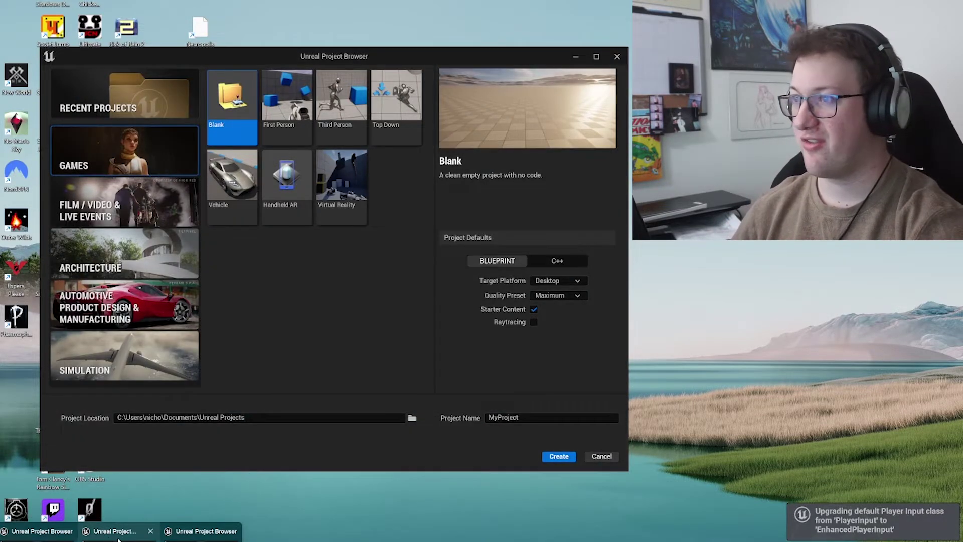
Step: Close both duplicate Project Browser windows and browse the Film, Architecture and Automotive templates
click(150, 530)
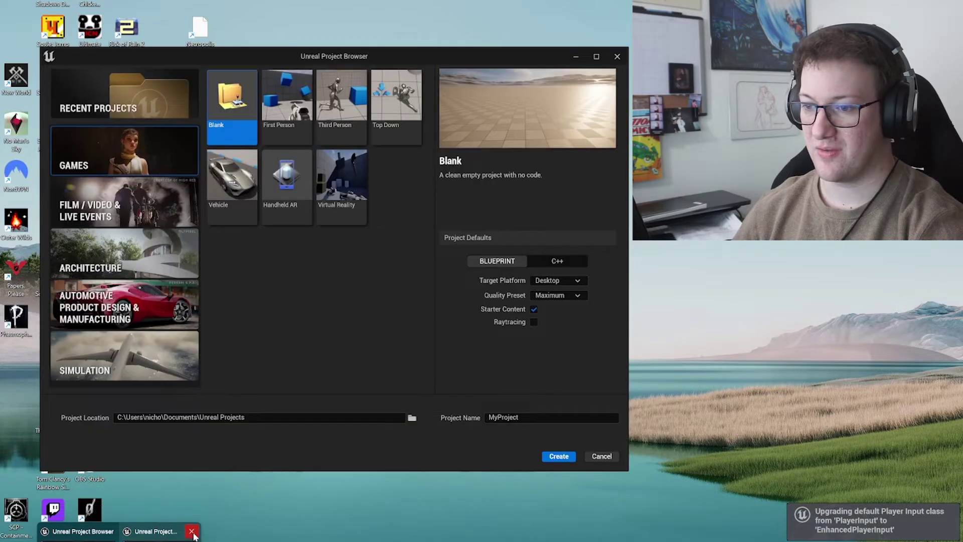
click(189, 531)
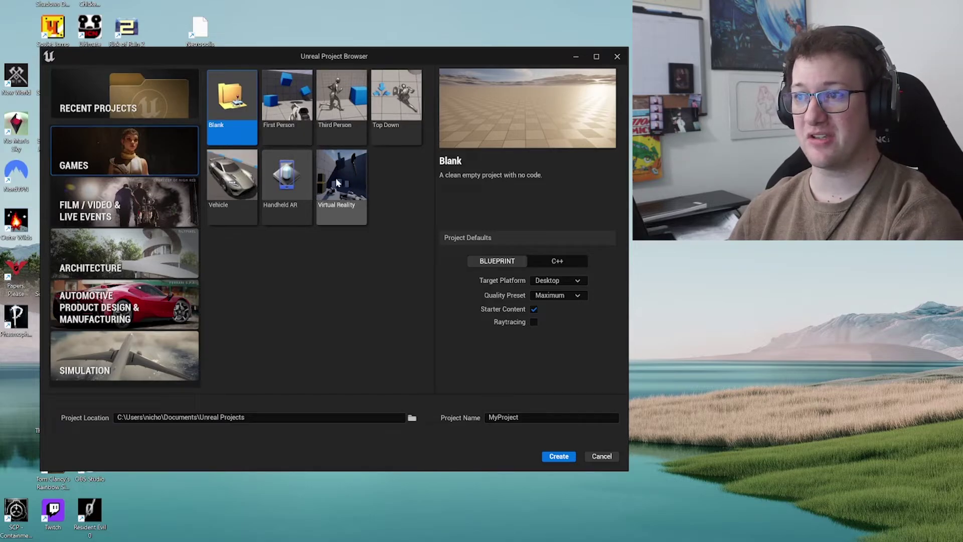
click(120, 207)
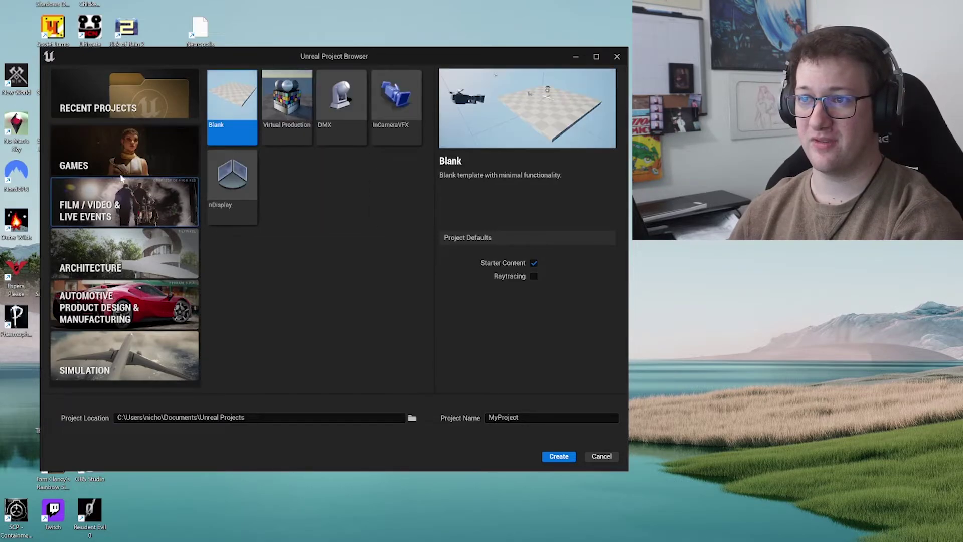
click(169, 259)
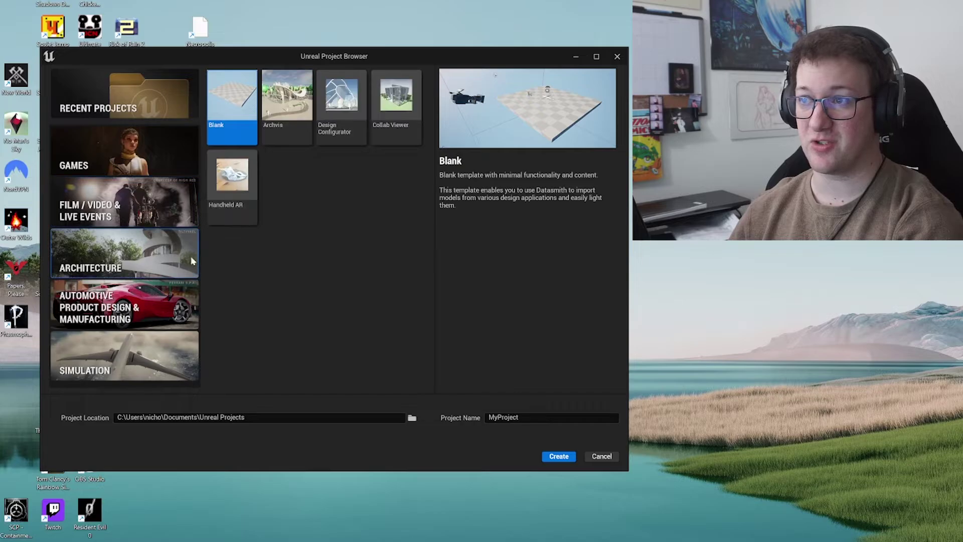
click(165, 297)
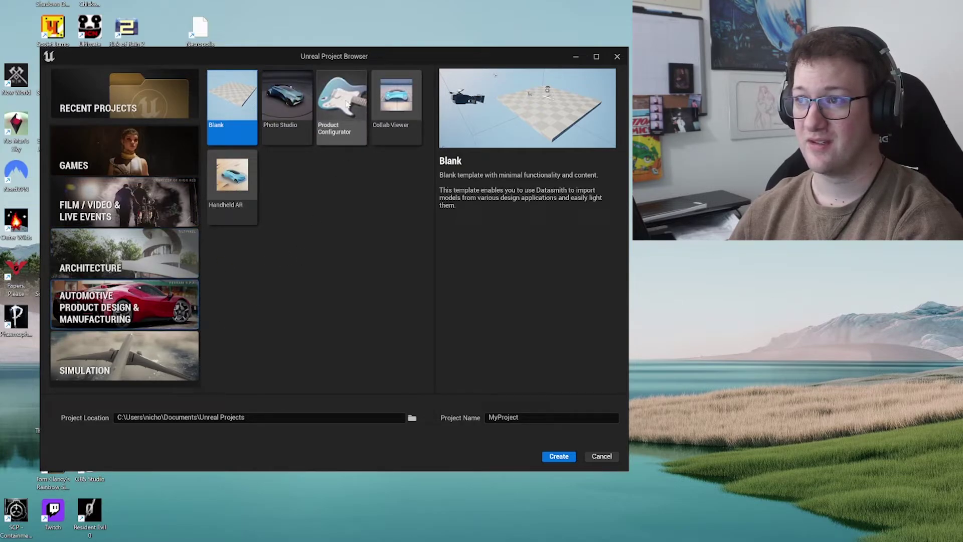
Step: Look through the Games templates and Recent Projects, then select the First Person template
click(127, 143)
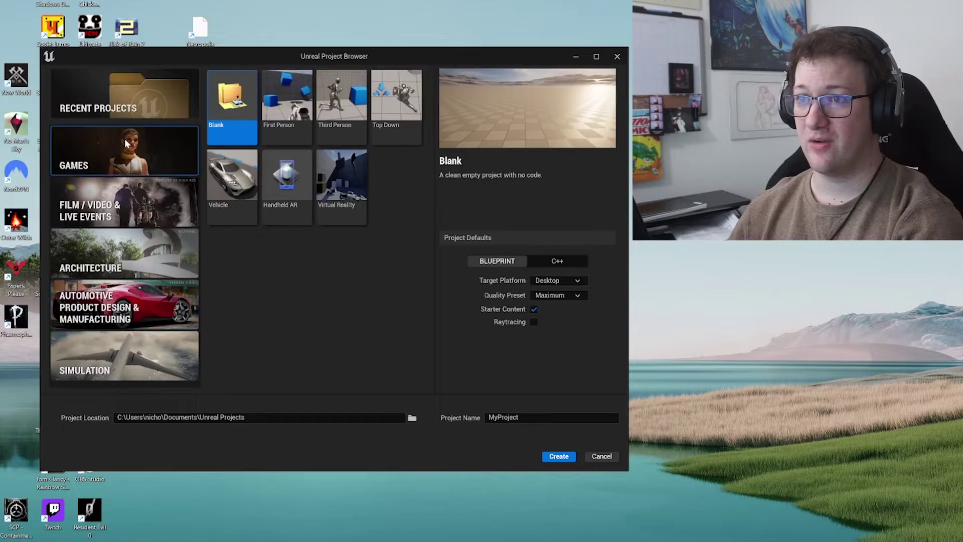
click(145, 114)
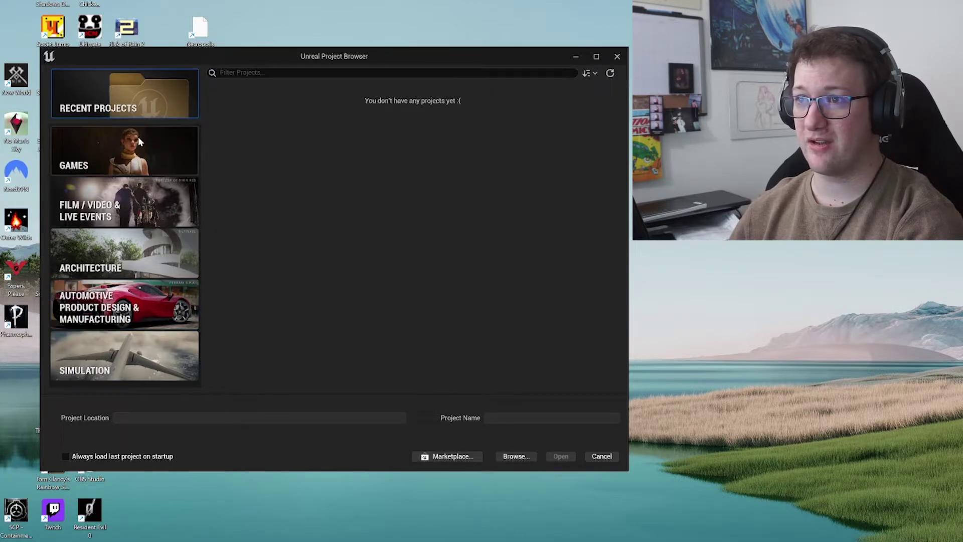
click(137, 136)
click(131, 112)
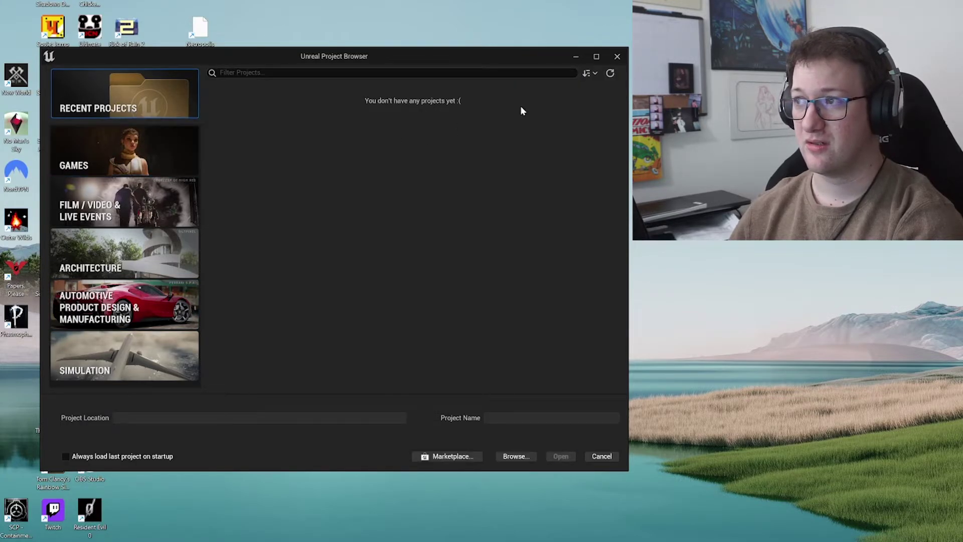
click(516, 456)
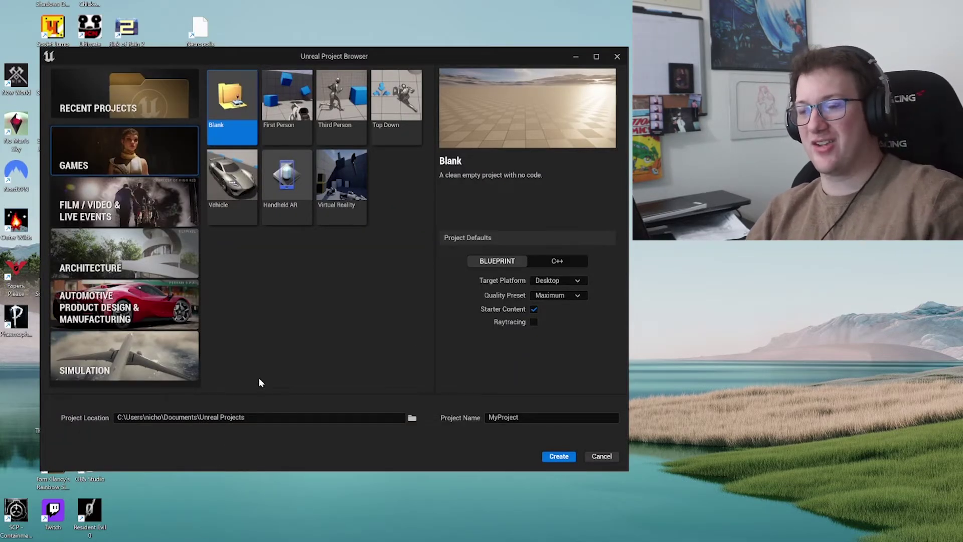
click(272, 89)
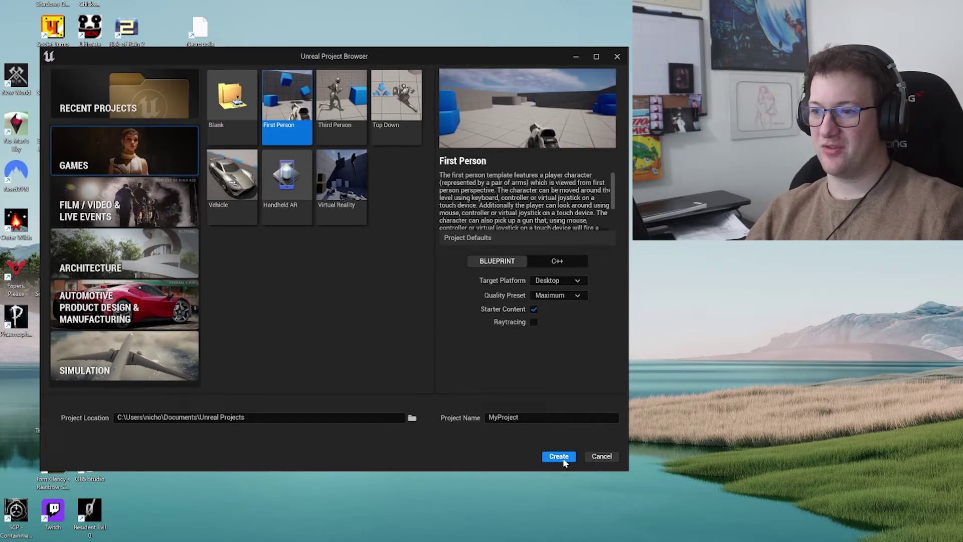
Step: Choose WorkingDisc (E:) > Game Design > Unreal Projects as the project location
click(411, 418)
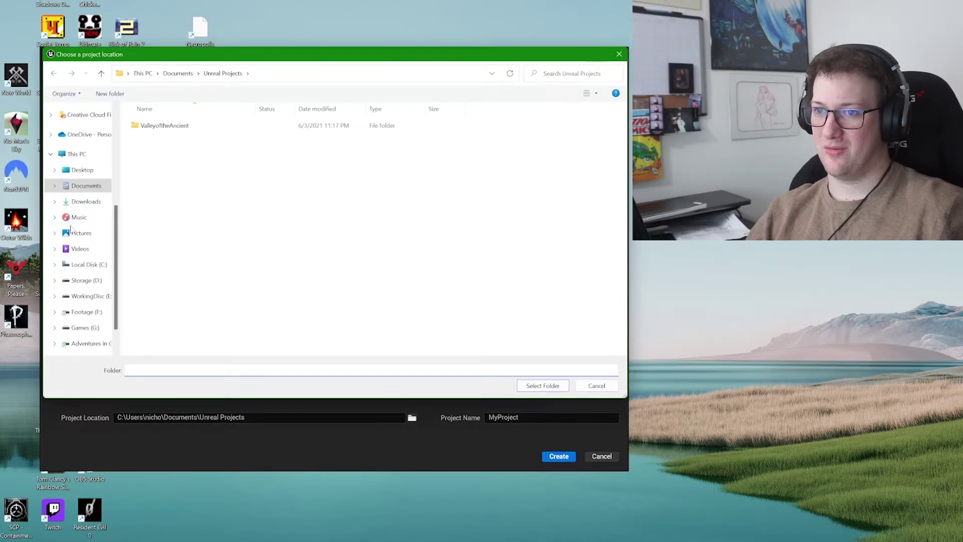
scroll(77, 211, up, 1)
click(78, 203)
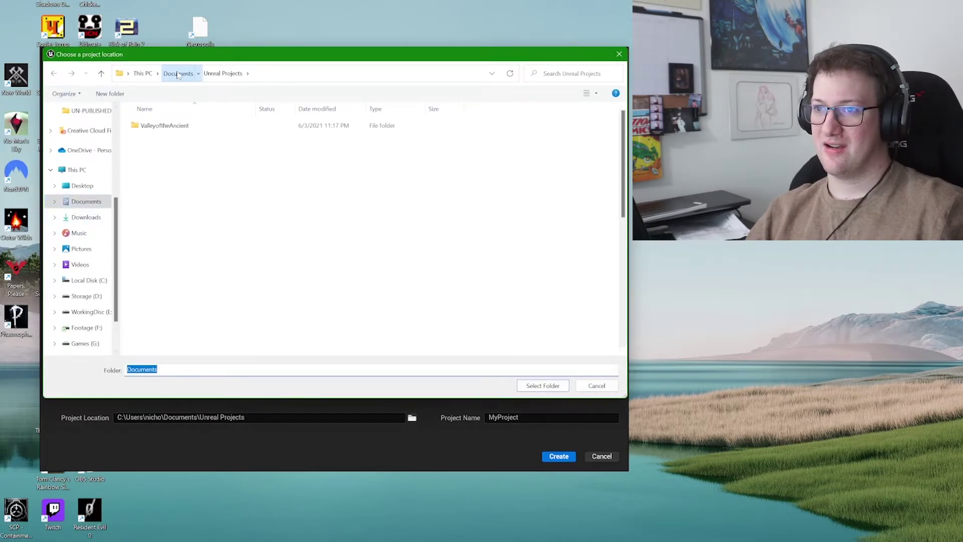
scroll(214, 238, down, 3)
scroll(78, 248, down, 3)
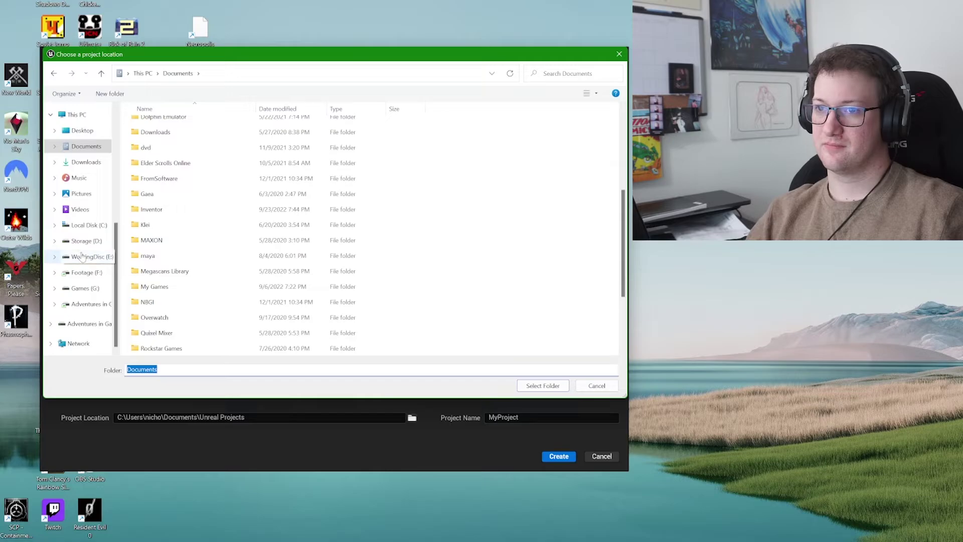
click(78, 242)
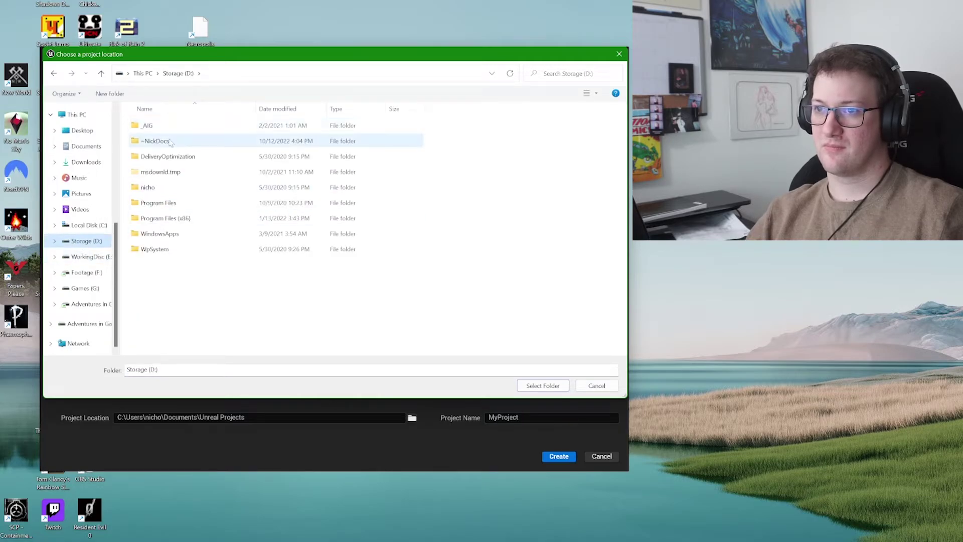
click(90, 256)
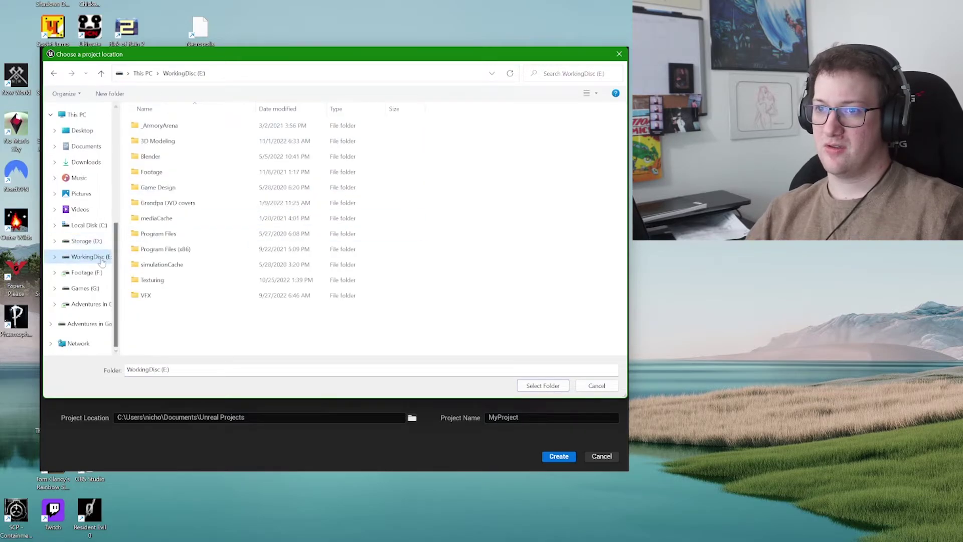
double_click(178, 188)
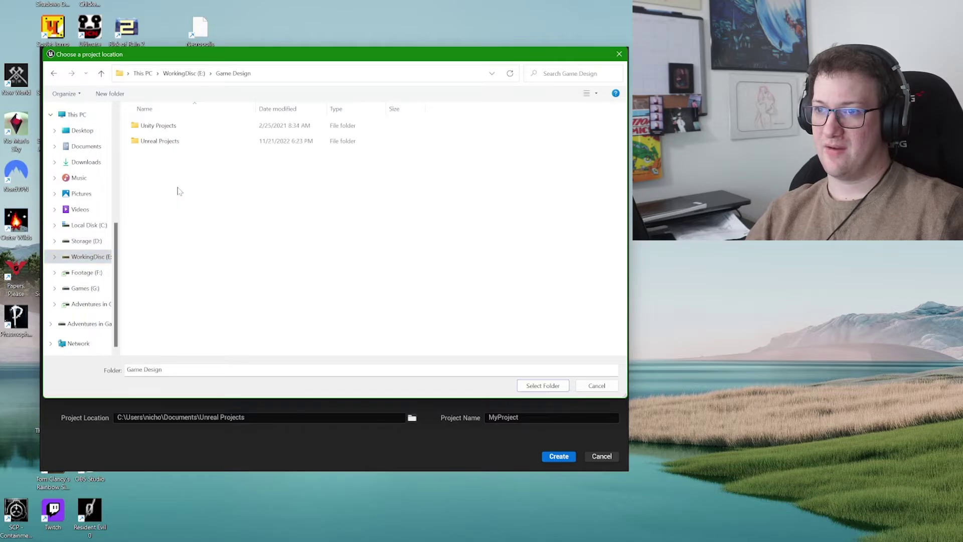
double_click(166, 141)
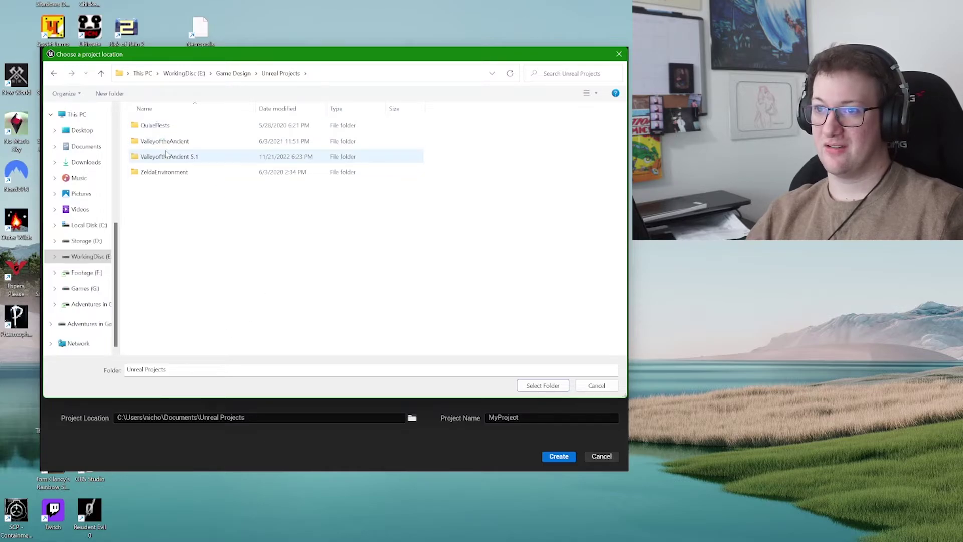
click(540, 390)
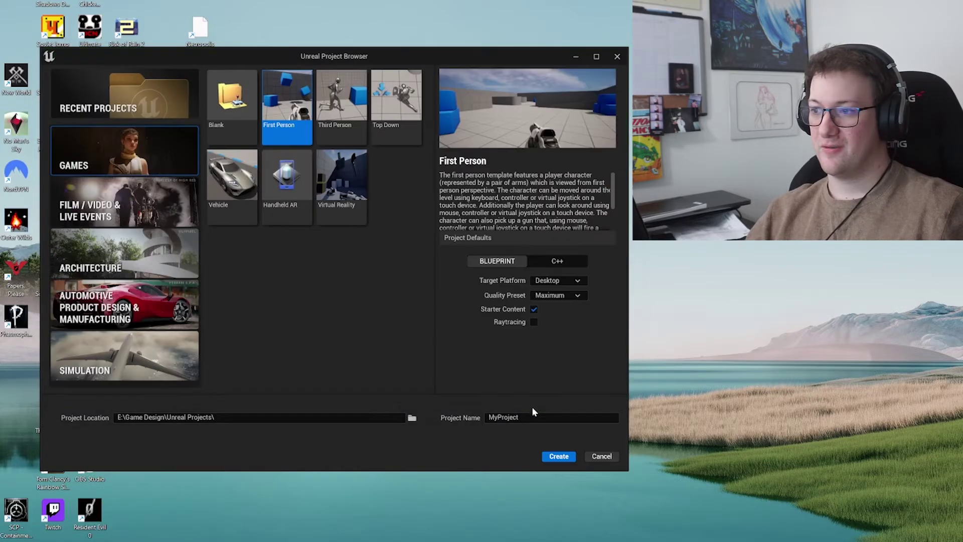
Step: Create the MyProject First Person project and look around the FirstPersonMap arena
click(546, 454)
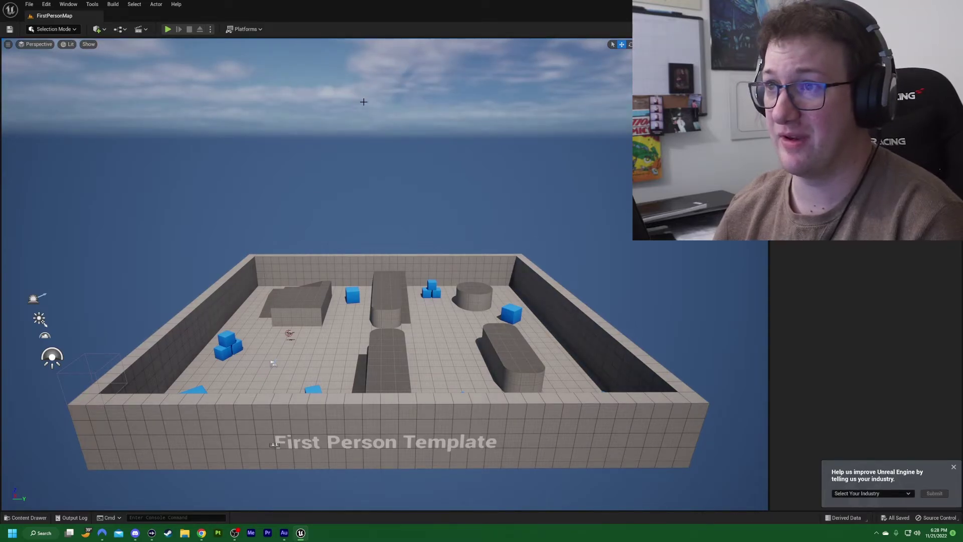
drag(275, 329, 282, 205)
drag(464, 271, 464, 271)
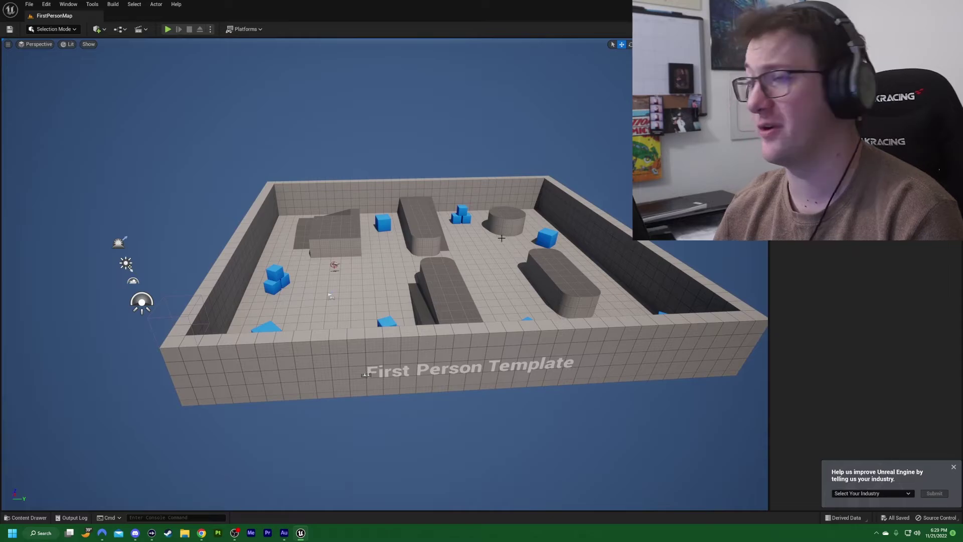
Step: Play the level, walk to the rifle pickup, and shoot the blue boxes
click(167, 29)
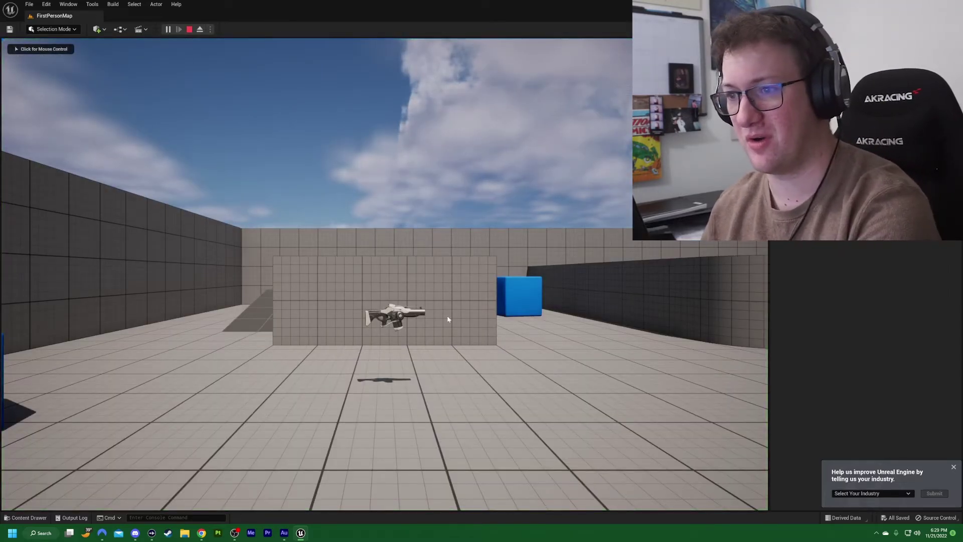
click(446, 318)
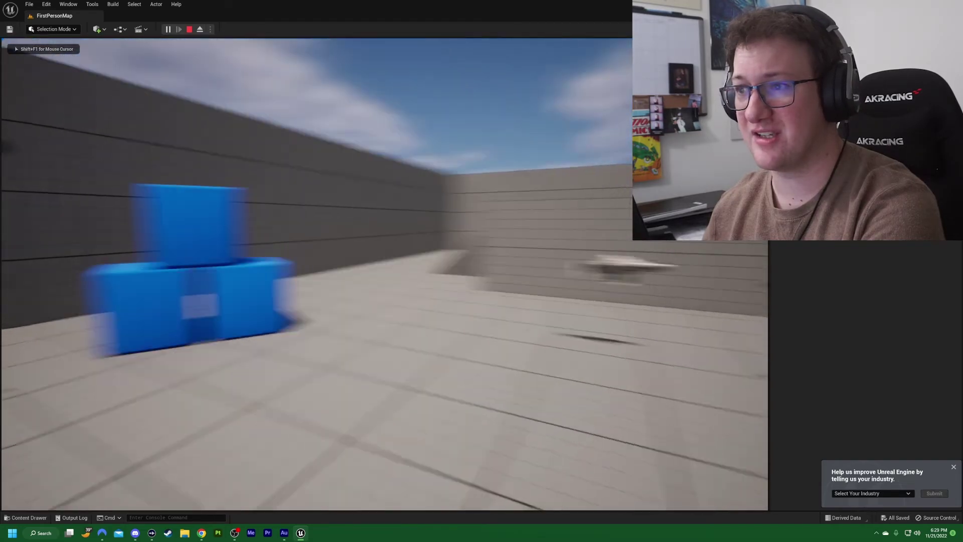
key(w)
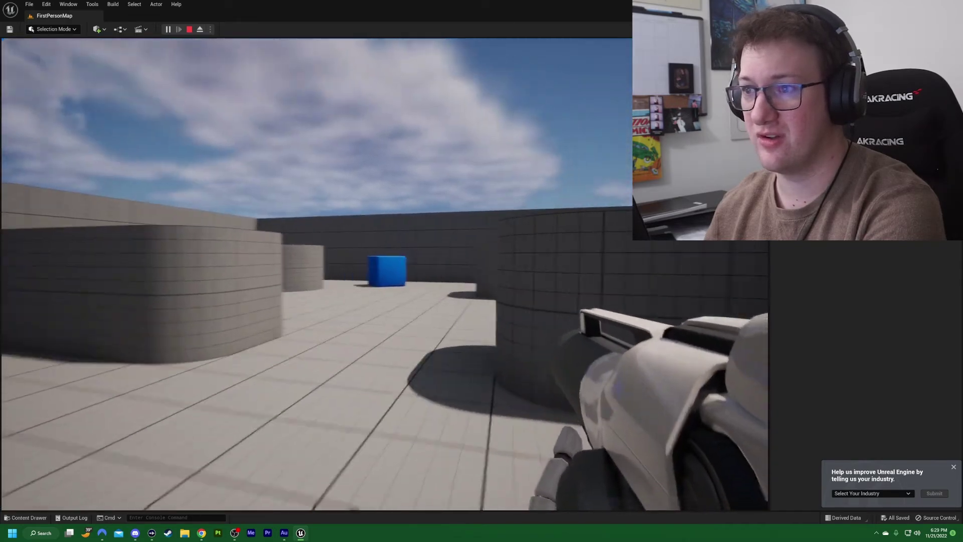
click(317, 273)
key(w)
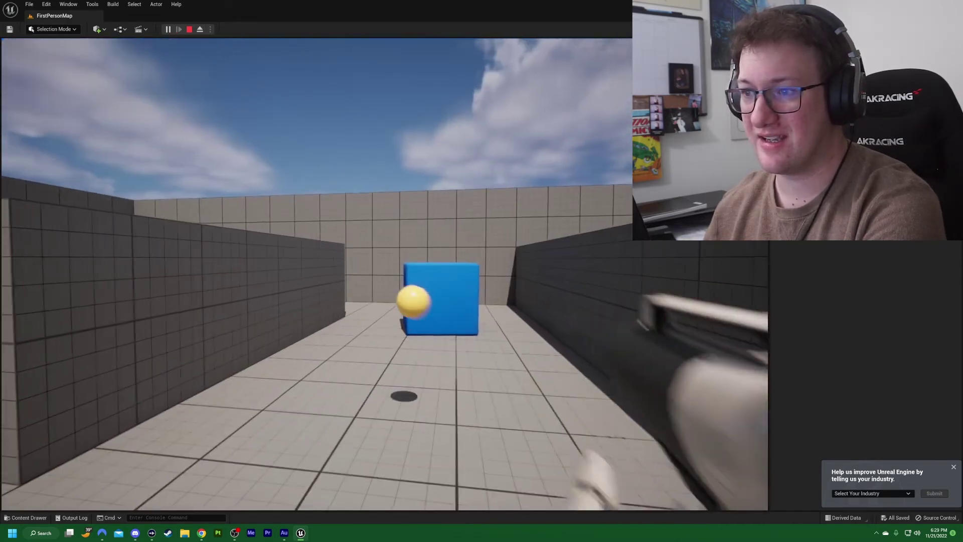
click(317, 273)
key(w)
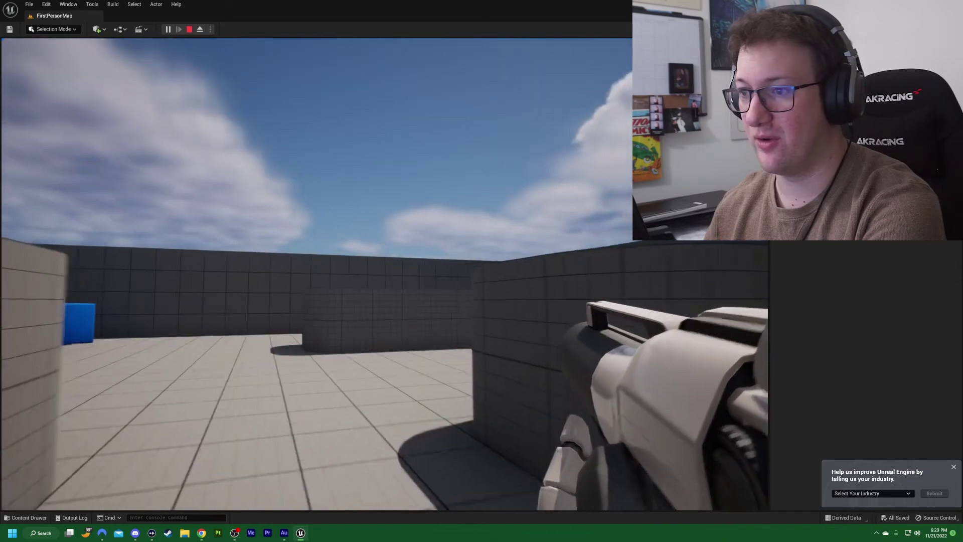
key(w)
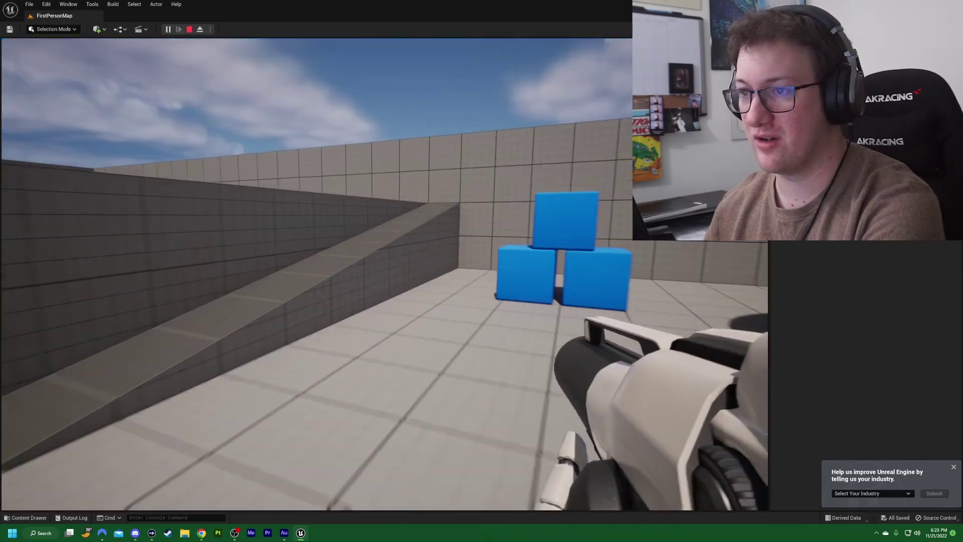
click(317, 274)
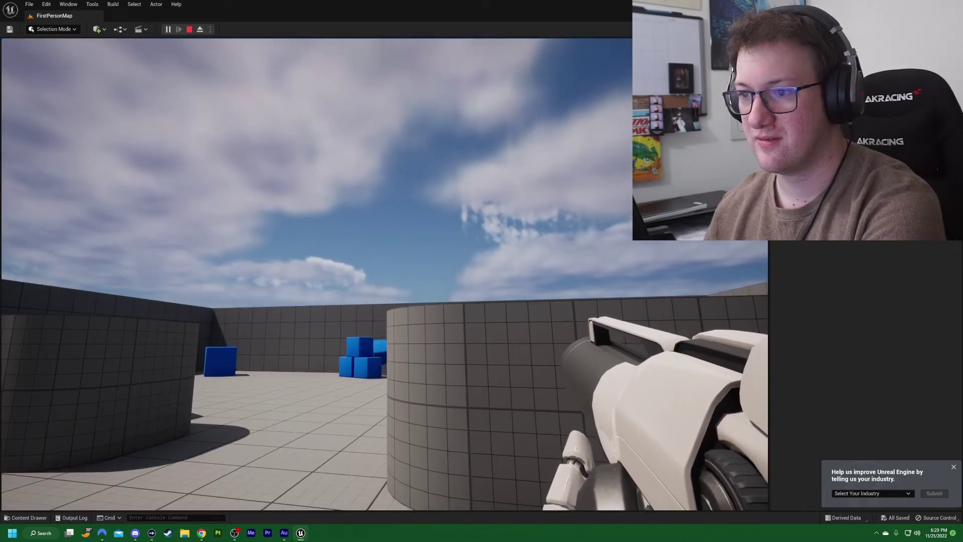
Step: Walk past the ramp to the central platform's blue cube, then stop the play session
key(w)
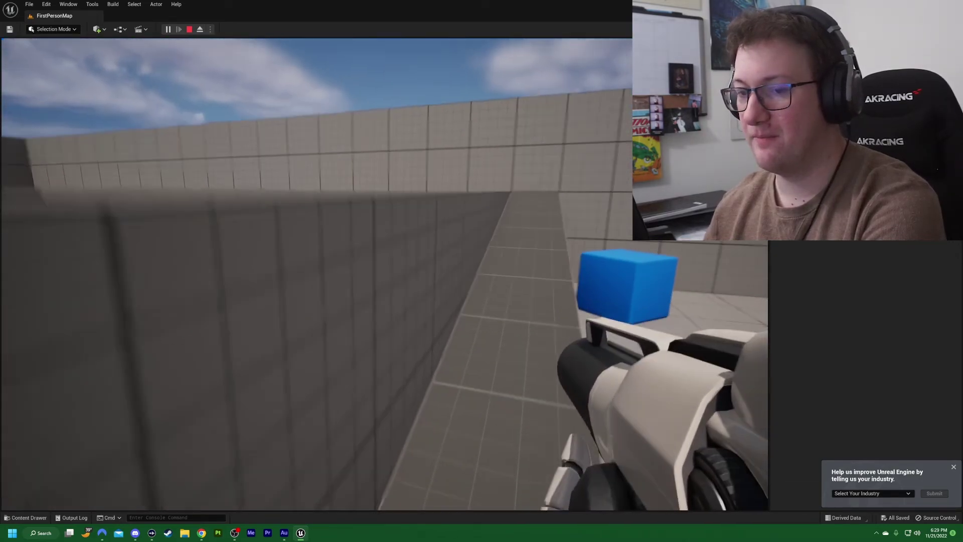
key(w)
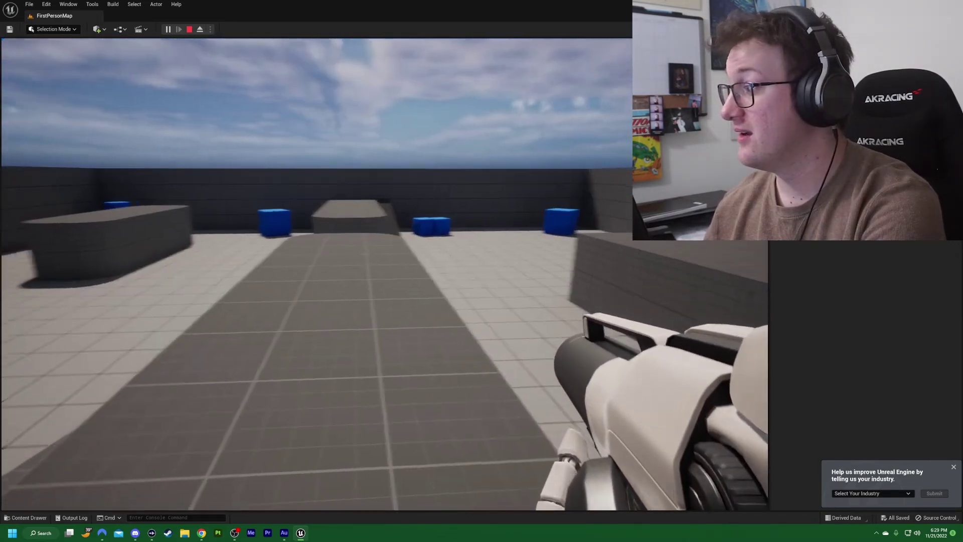
key(w)
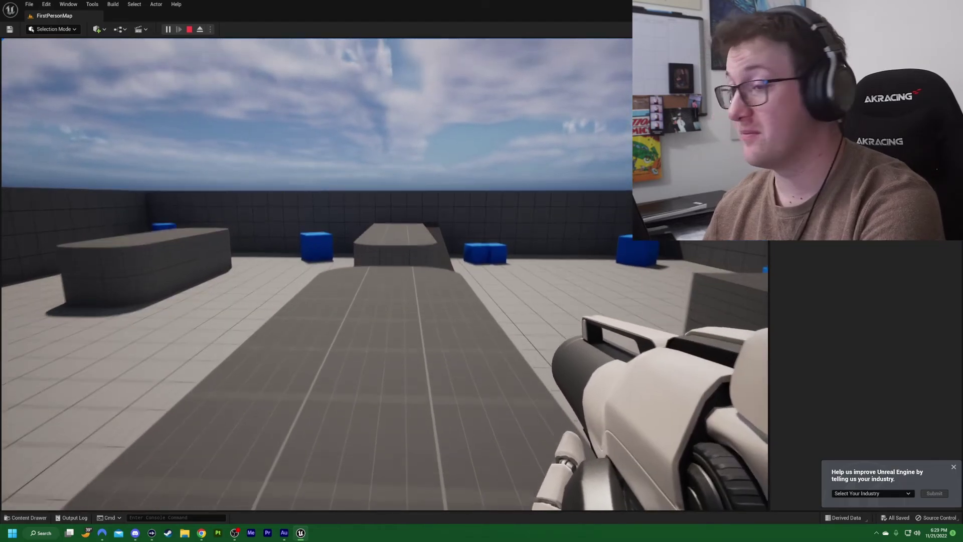
key(w)
key(w)
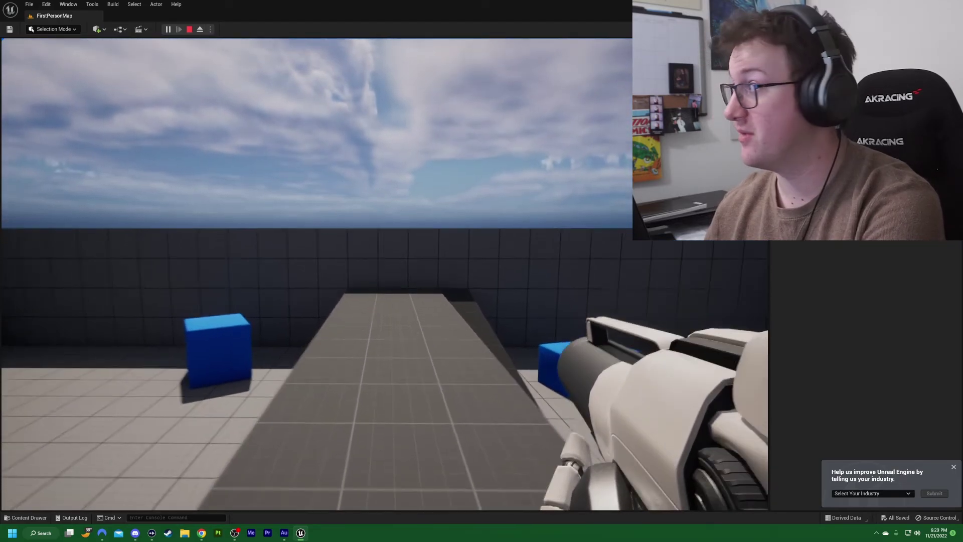
key(w)
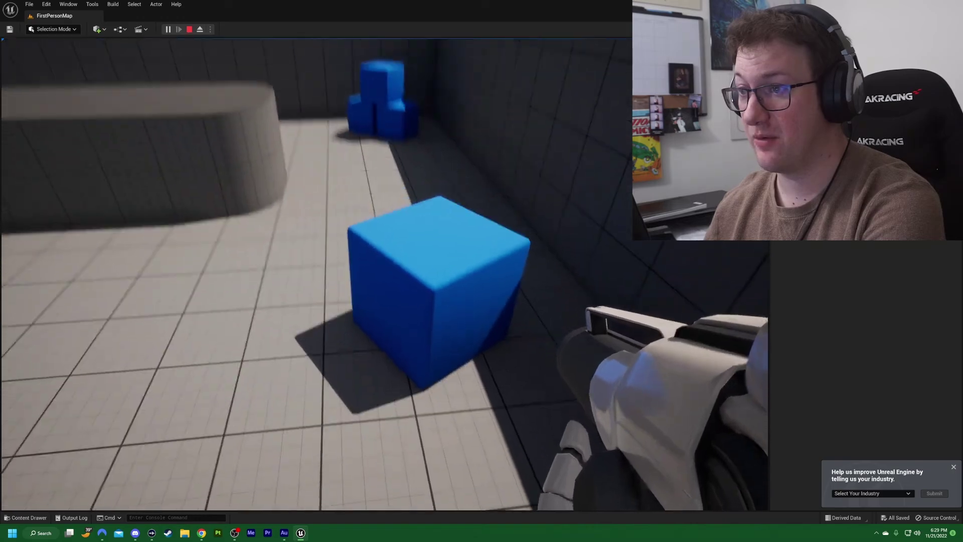
key(w)
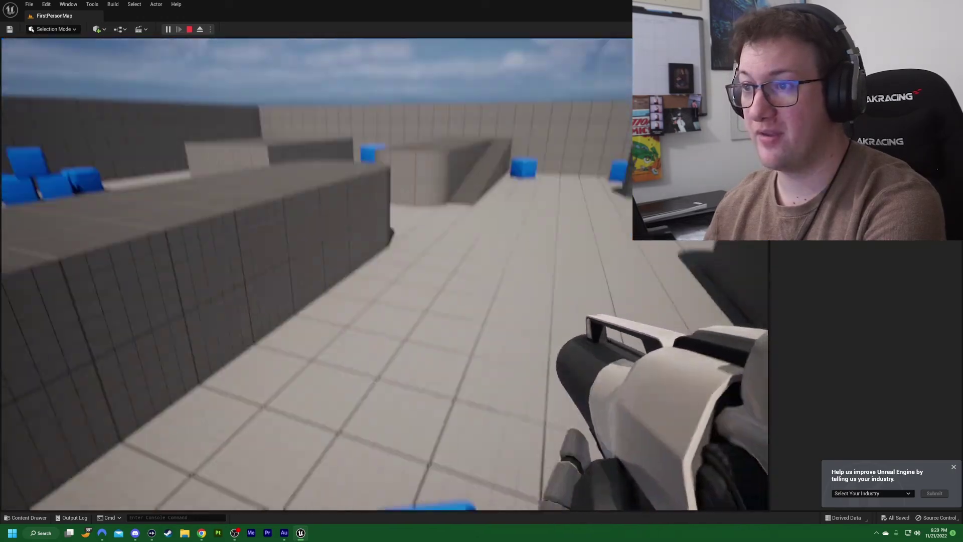
key(Escape)
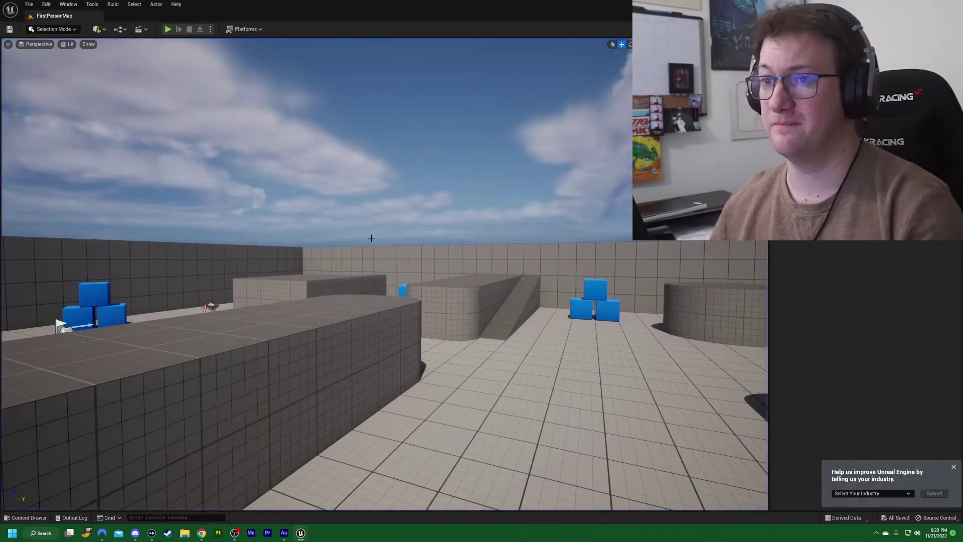
key(w)
key(s)
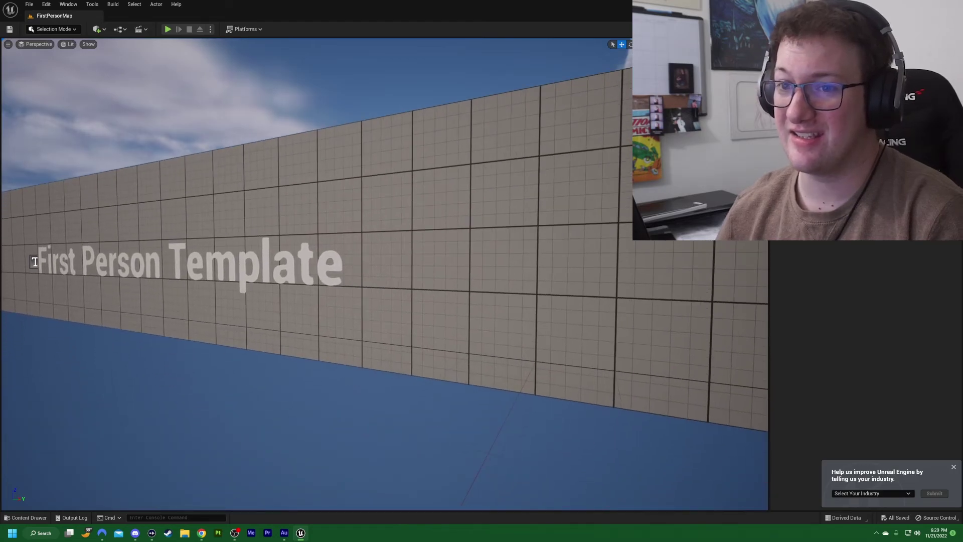
key(e)
key(w)
key(s)
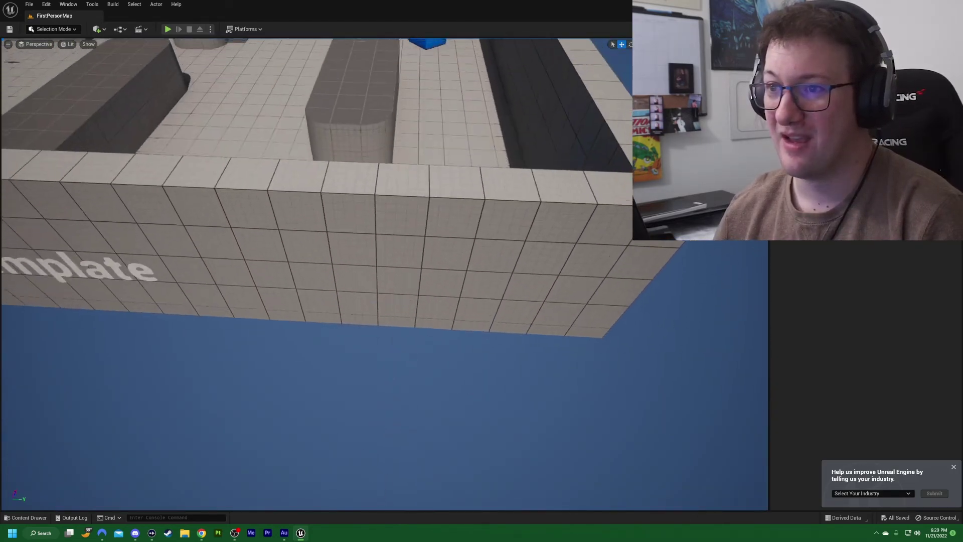
key(e)
key(w)
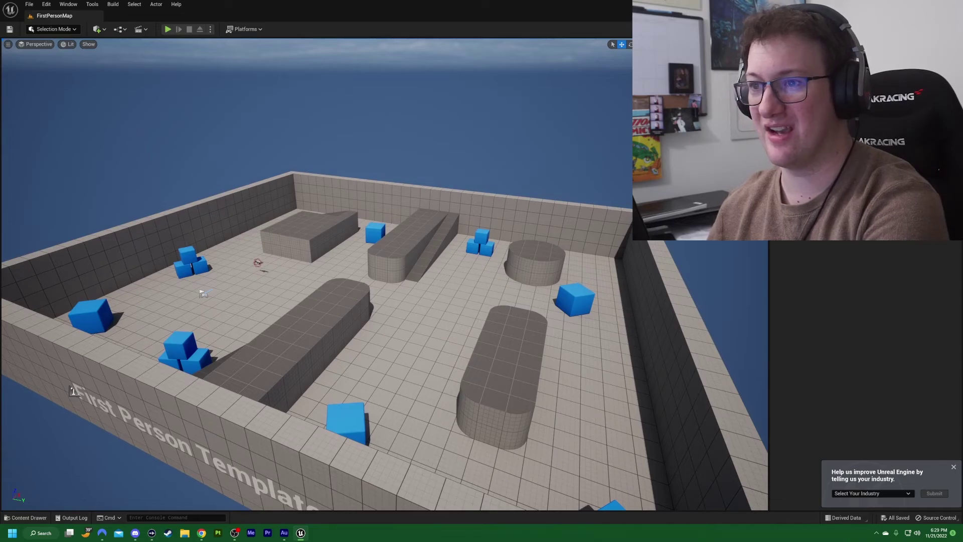
click(354, 295)
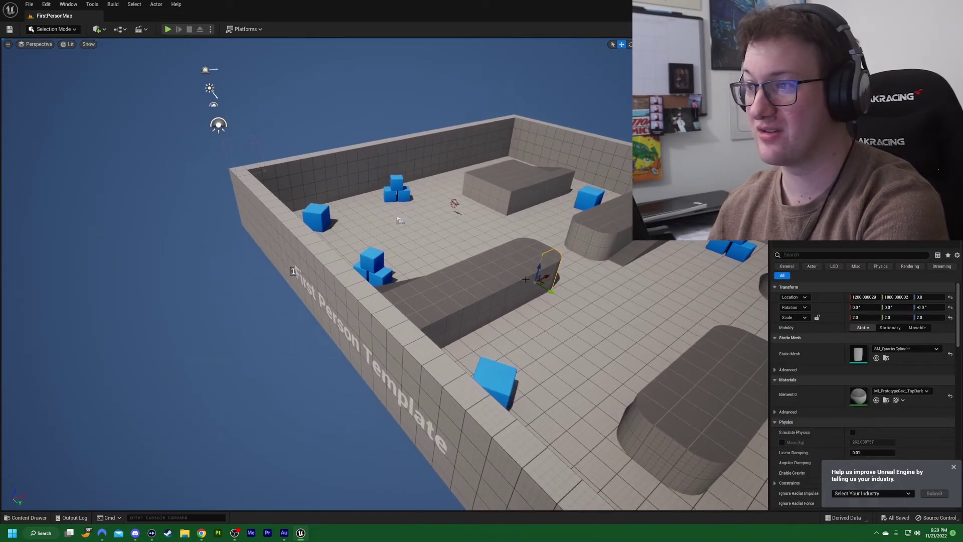
drag(549, 291, 604, 323)
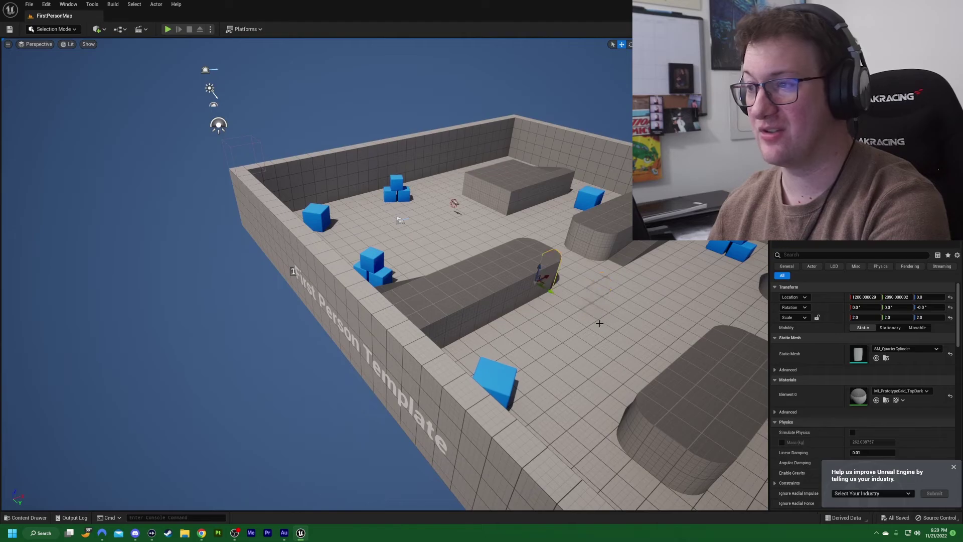
key(ctrl+z)
click(506, 284)
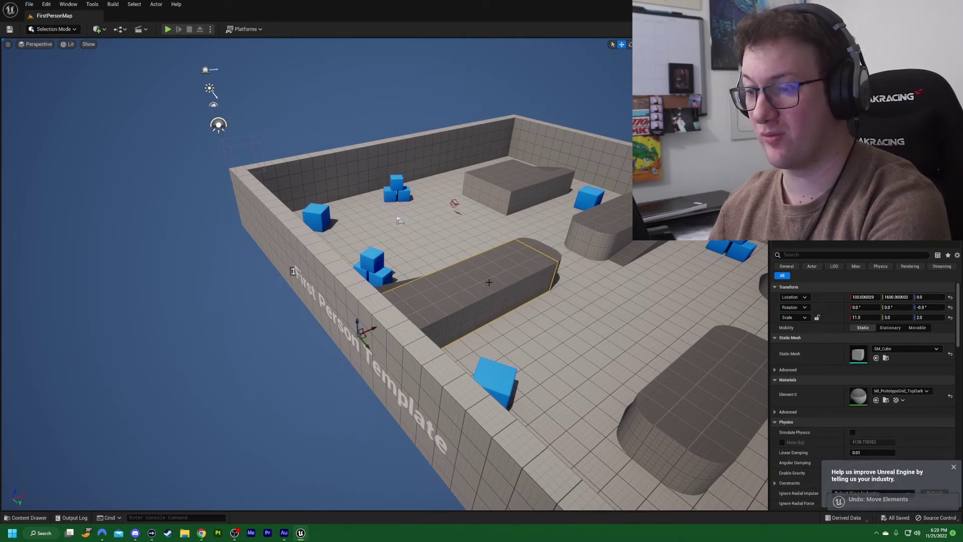
drag(357, 323, 341, 229)
drag(514, 322, 514, 321)
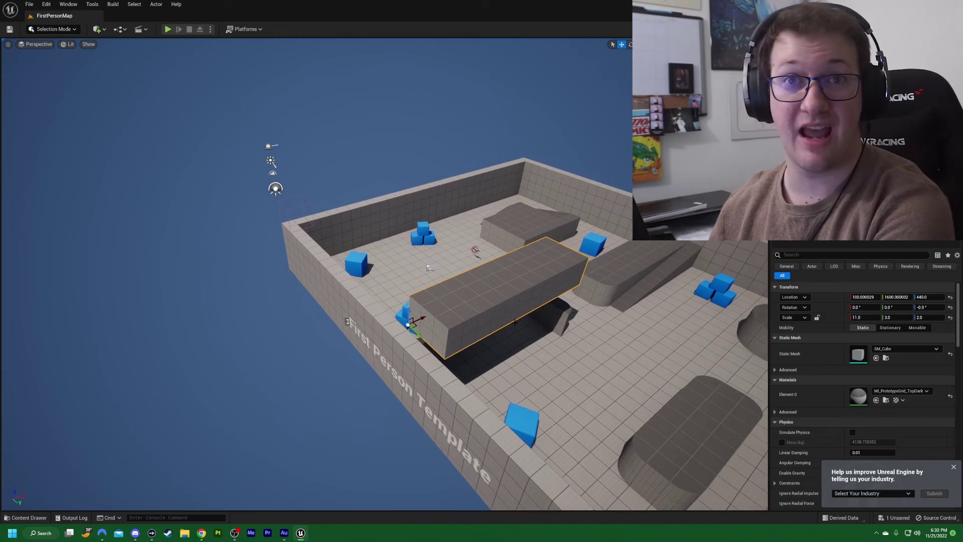
key(ctrl+z)
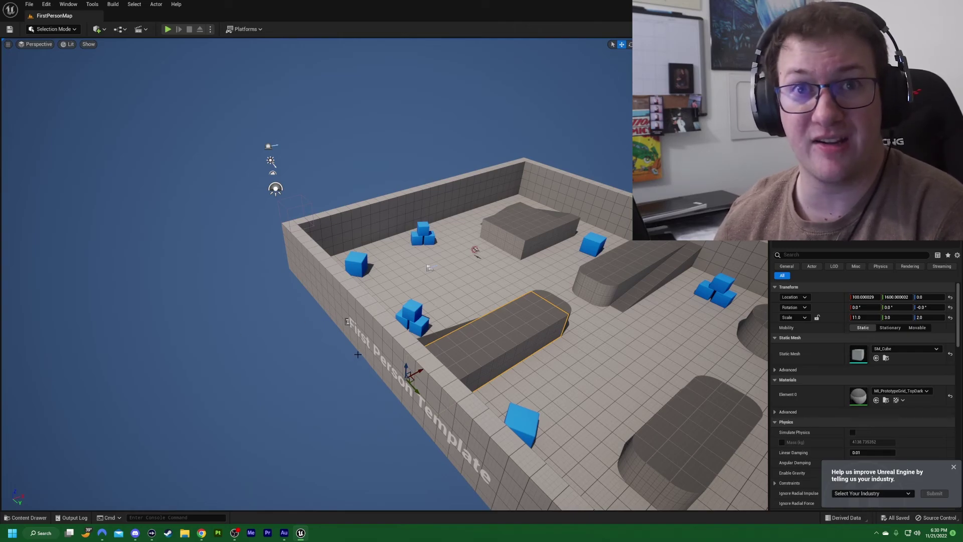
drag(358, 354, 437, 335)
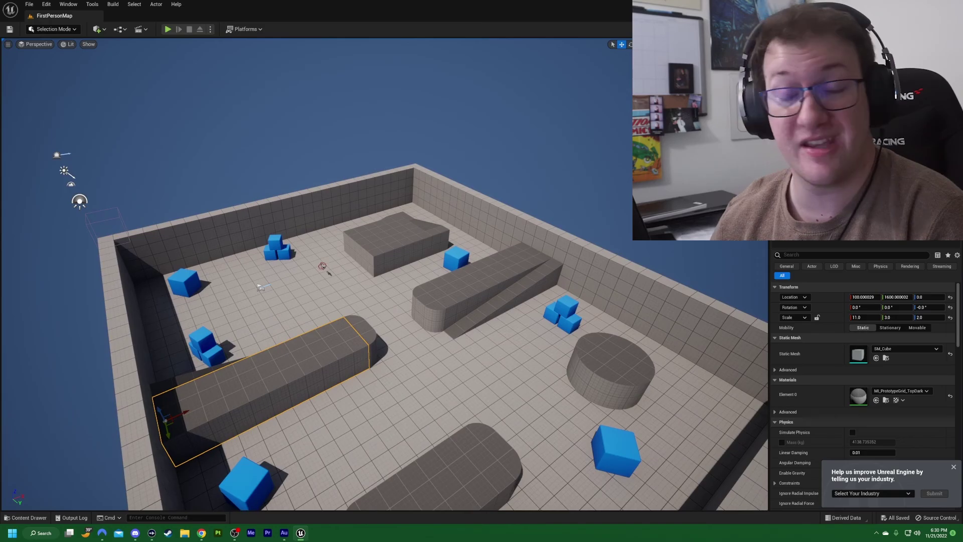